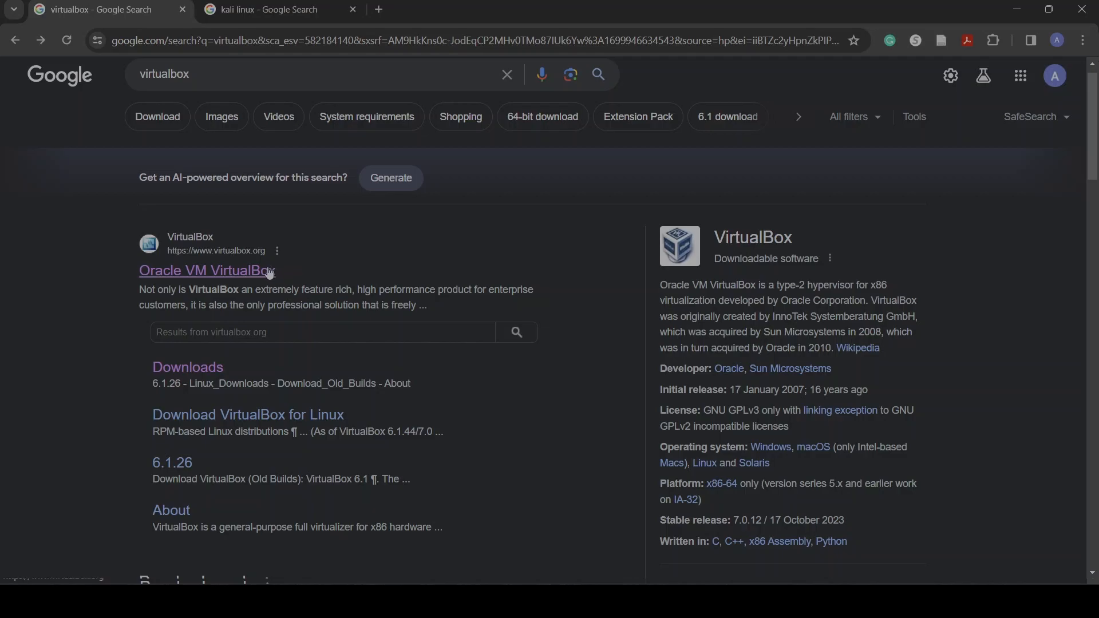
Open the VirtualBox website and download the VirtualBox 7.0.12 installer for Windows hosts
{"action": "left_click", "coordinate": [270, 271]}
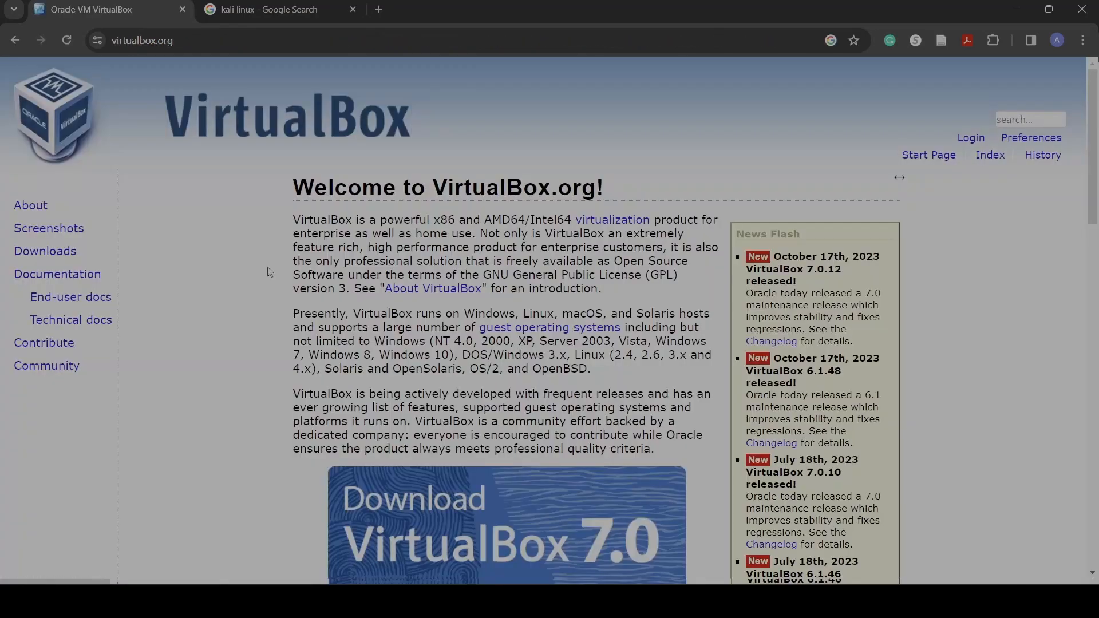
{"action": "scroll", "coordinate": [404, 361], "scroll_direction": "down", "scroll_amount": 2}
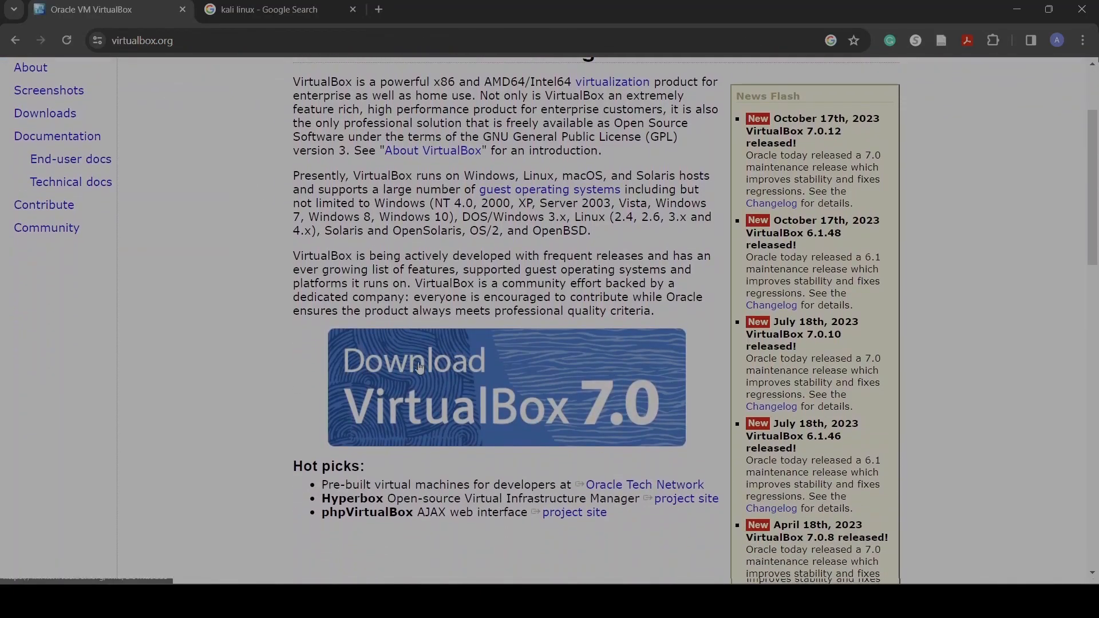
{"action": "left_click", "coordinate": [450, 369]}
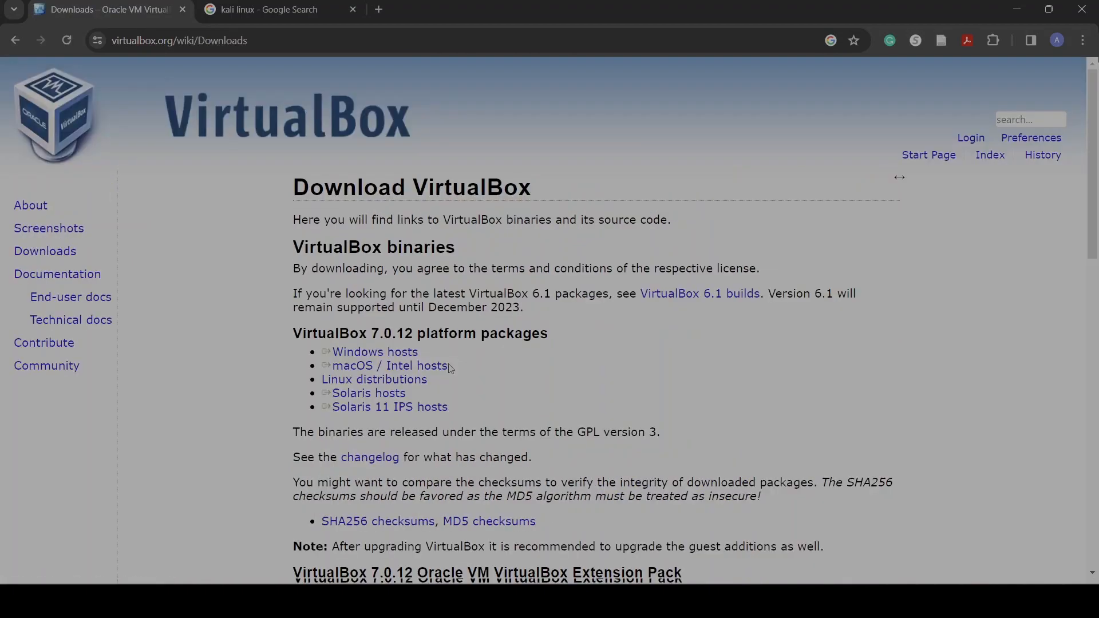
{"action": "scroll", "coordinate": [517, 350], "scroll_direction": "down", "scroll_amount": 1}
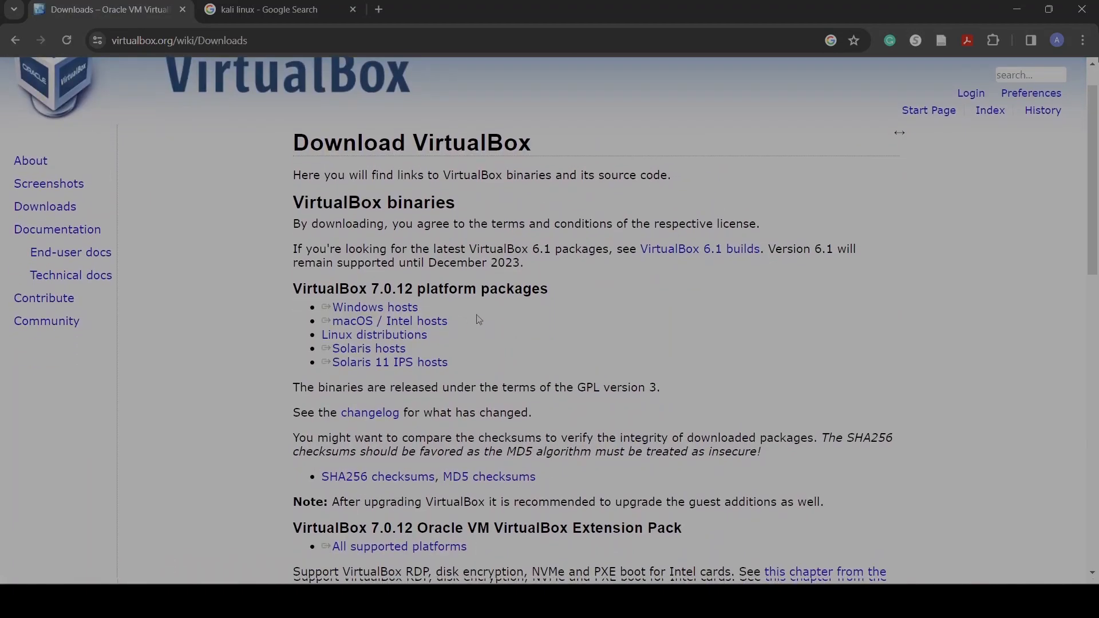
{"action": "triple_click", "coordinate": [401, 309]}
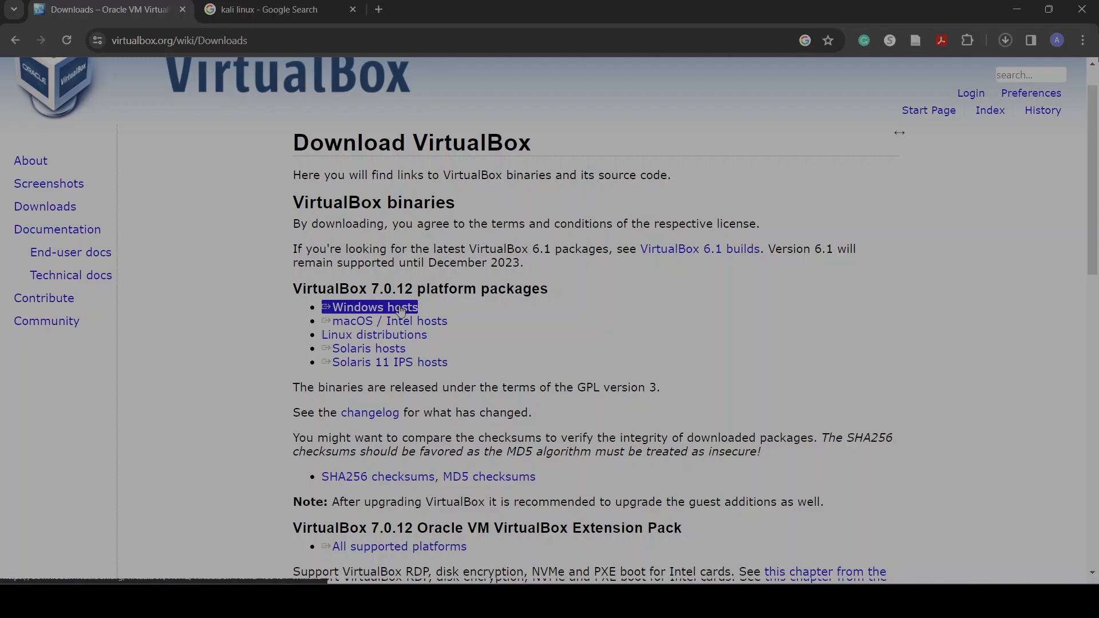
{"action": "left_click", "coordinate": [450, 306]}
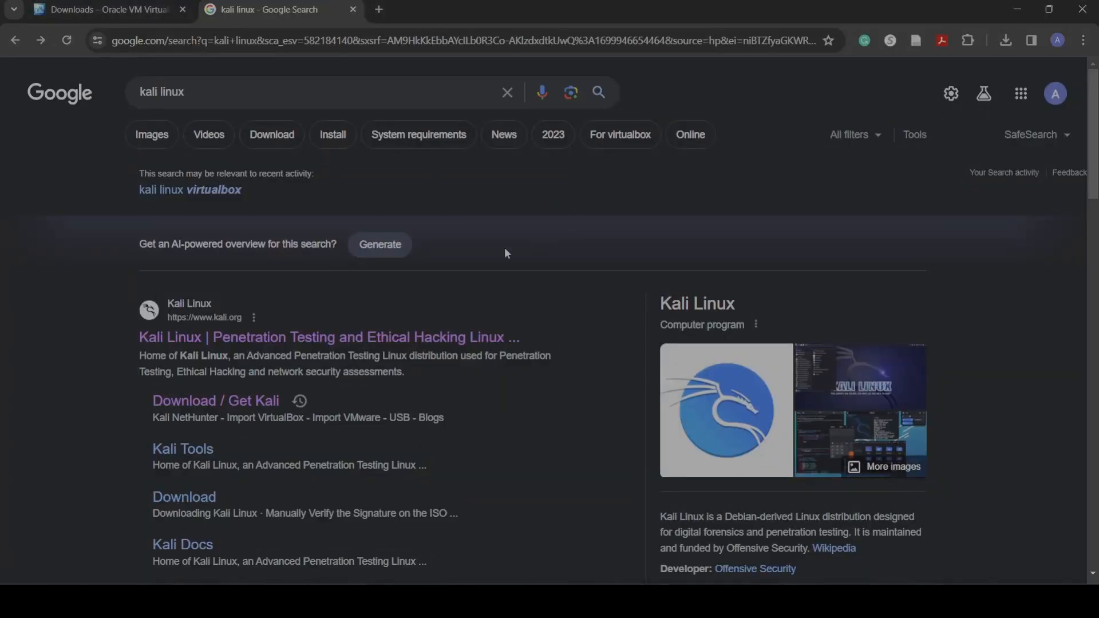
Open the Kali Linux site from the search results and go to the Installer Images section of Get Kali
{"action": "scroll", "coordinate": [362, 332], "scroll_direction": "down", "scroll_amount": 1}
{"action": "left_click", "coordinate": [342, 307]}
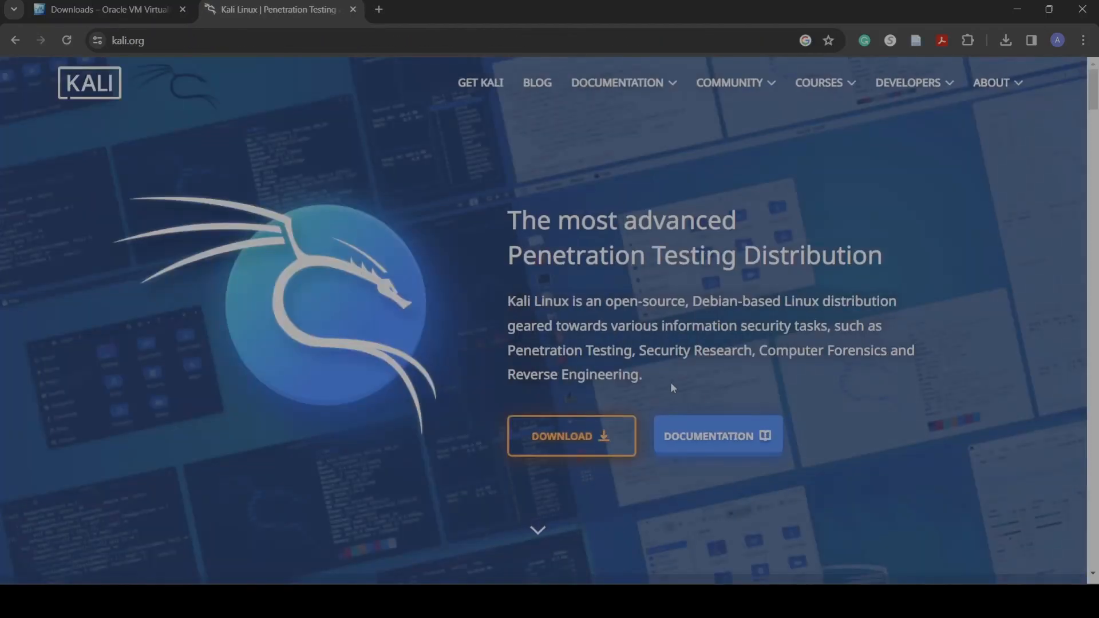
{"action": "left_click", "coordinate": [585, 433]}
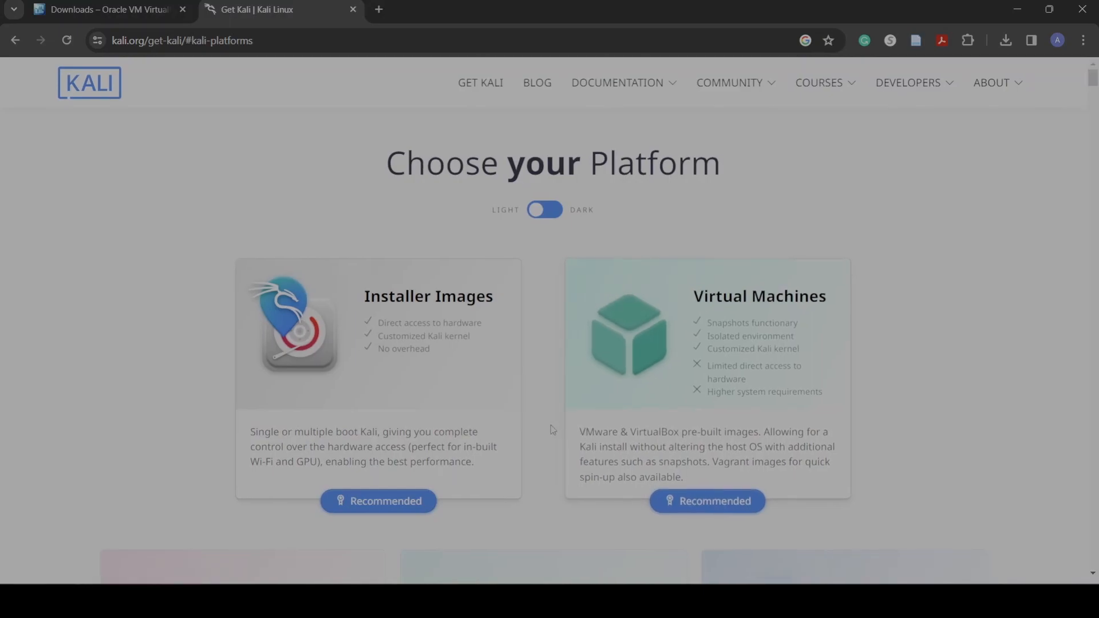
{"action": "scroll", "coordinate": [492, 389], "scroll_direction": "down", "scroll_amount": 1}
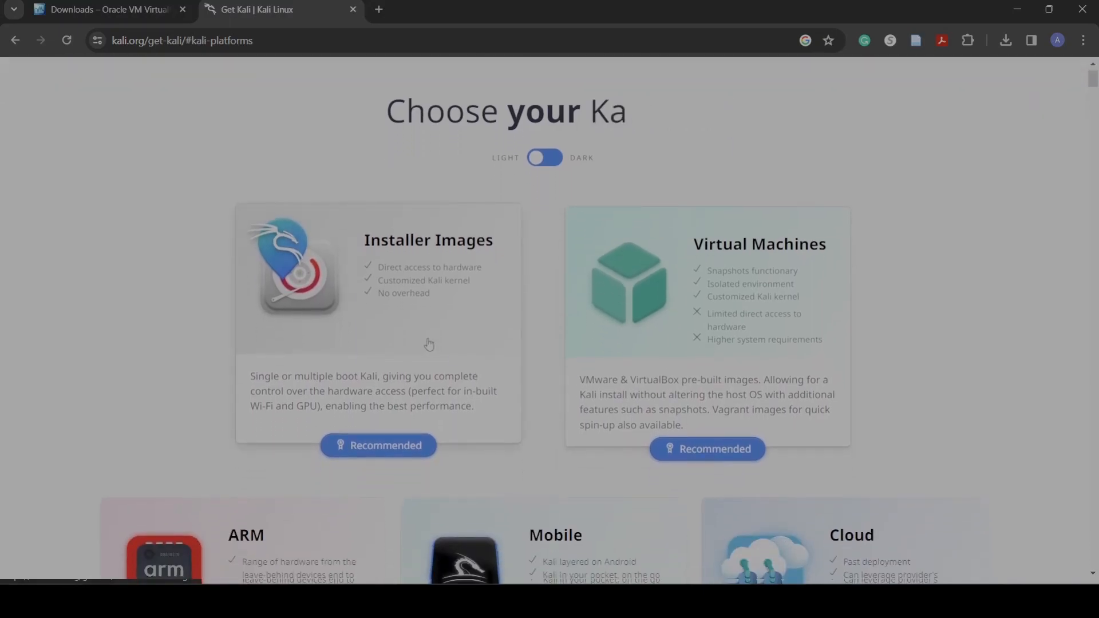
{"action": "left_click", "coordinate": [429, 344]}
{"action": "scroll", "coordinate": [503, 398], "scroll_direction": "down", "scroll_amount": 8}
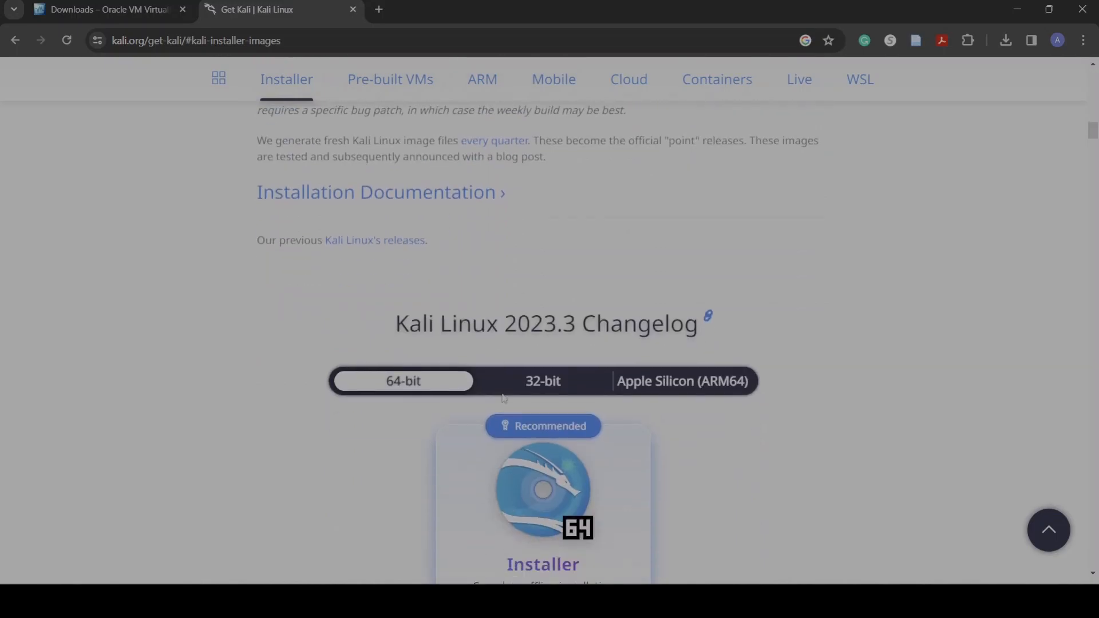
Compare the architecture options, then download the 64-bit Kali Linux 2023.3 Installer image
{"action": "scroll", "coordinate": [502, 370], "scroll_direction": "up", "scroll_amount": 1}
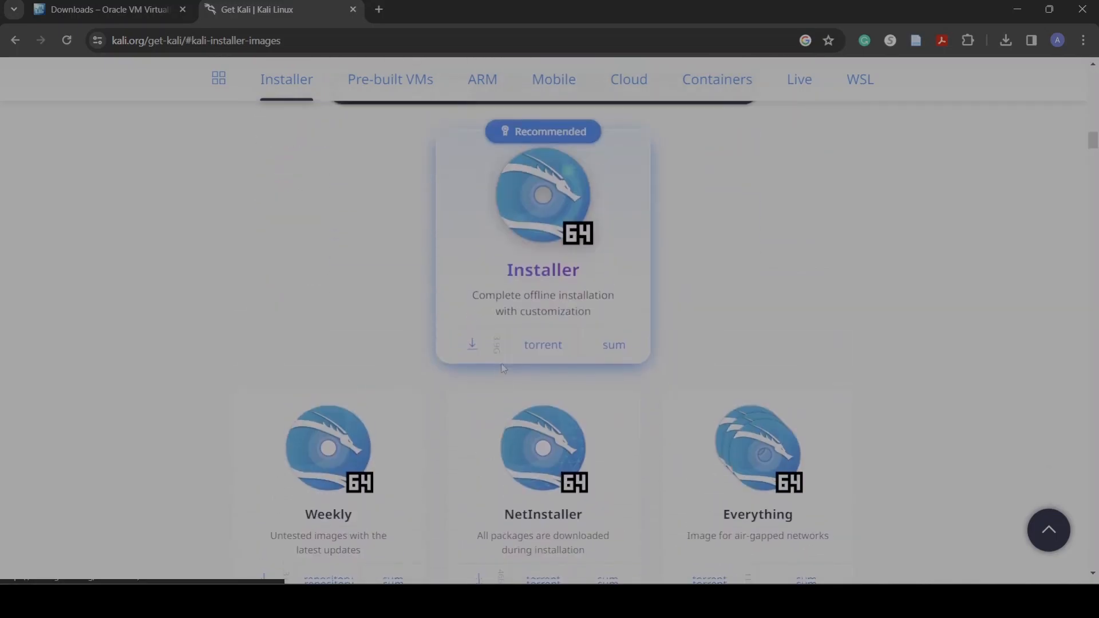
{"action": "scroll", "coordinate": [784, 299], "scroll_direction": "up", "scroll_amount": 1}
{"action": "left_click", "coordinate": [677, 167]}
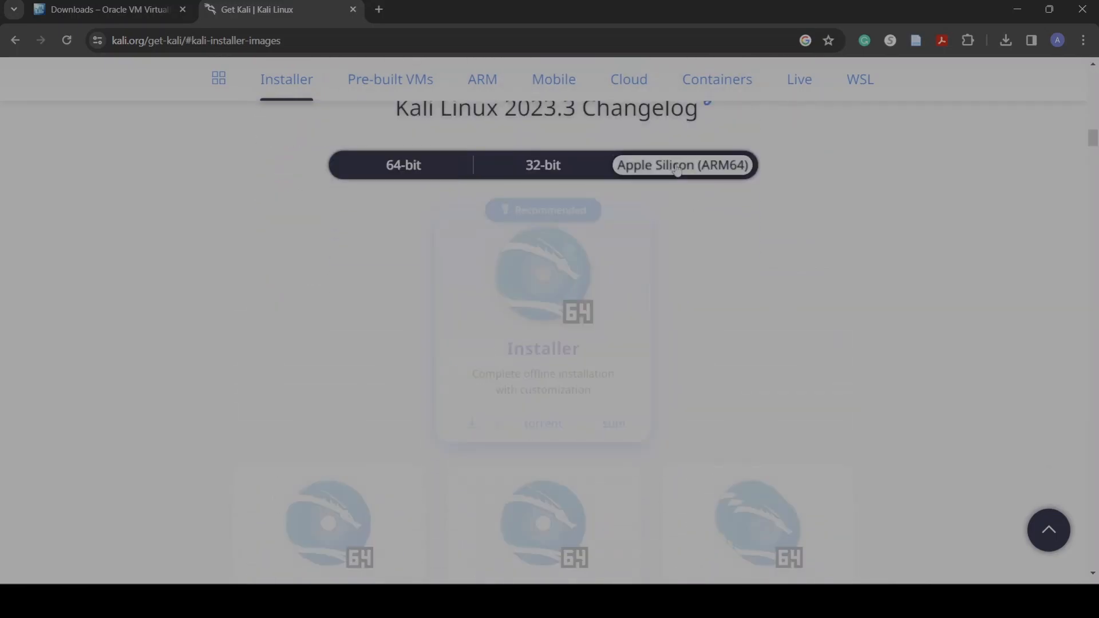
{"action": "left_click", "coordinate": [574, 166]}
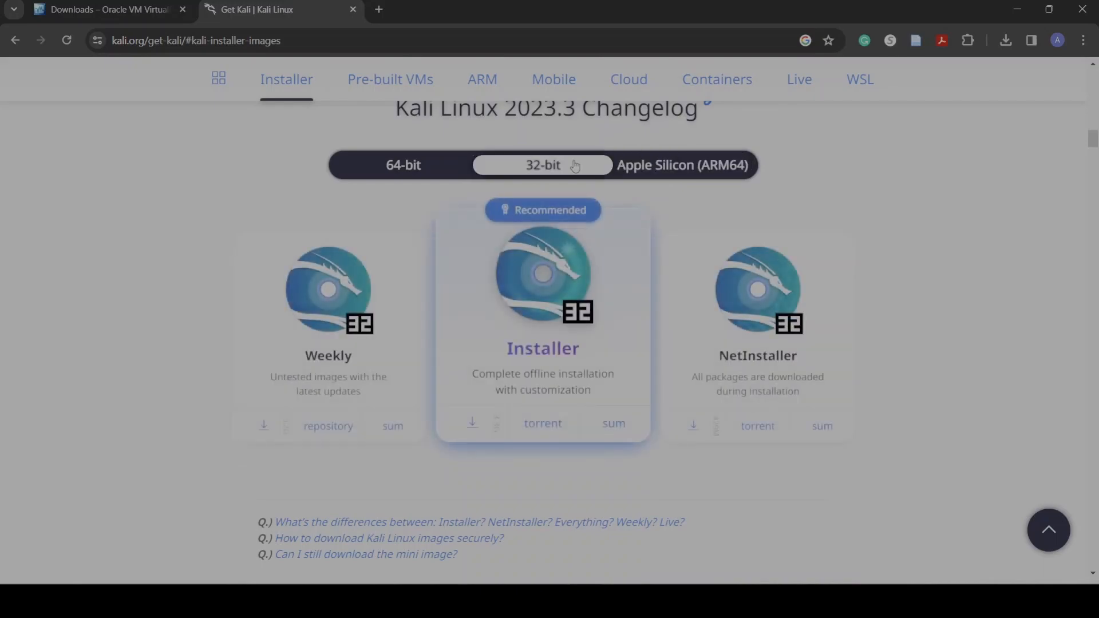
{"action": "left_click", "coordinate": [427, 172]}
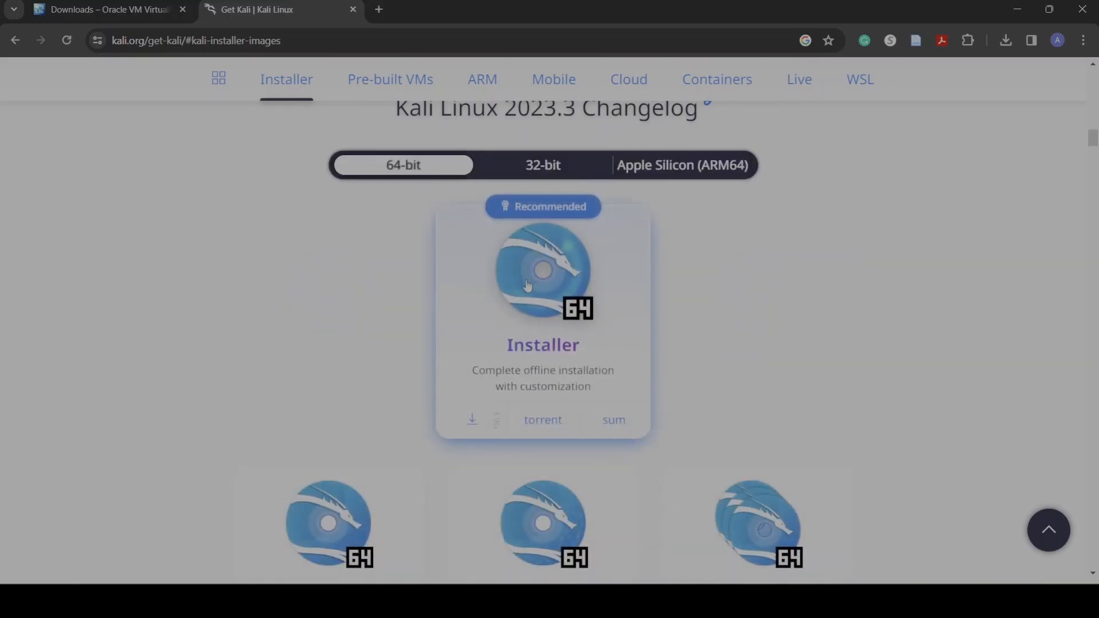
{"action": "left_click", "coordinate": [473, 421]}
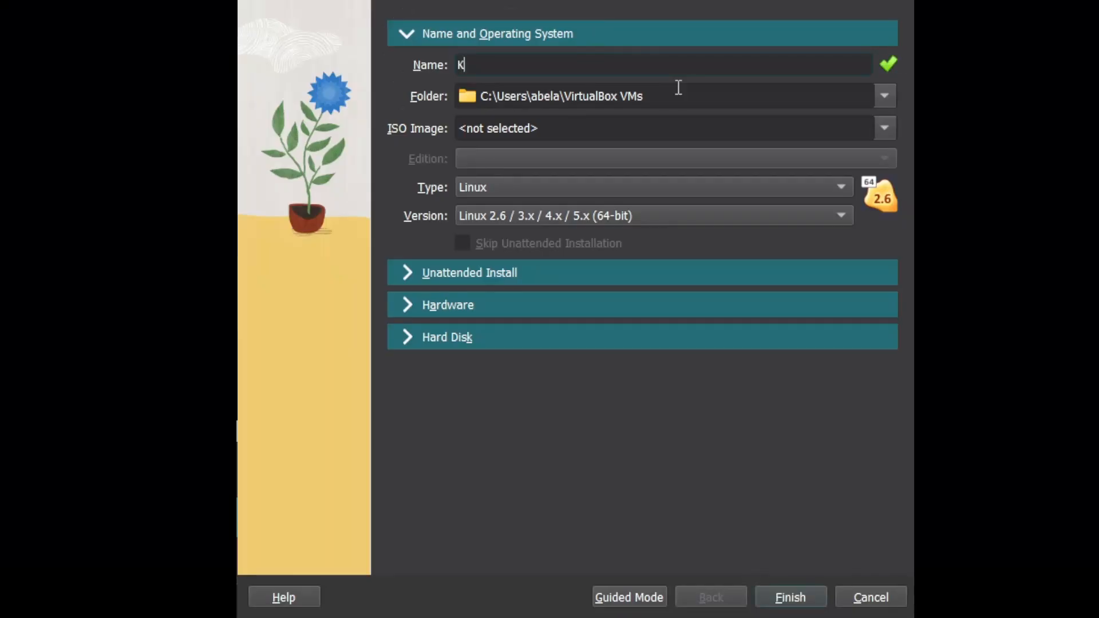
Name the new virtual machine Kali Linux and set its ISO image to the downloaded kali-linux-2023.3-installer-amd64.iso
{"action": "type", "text": "ali Linux"}
{"action": "left_click", "coordinate": [879, 127]}
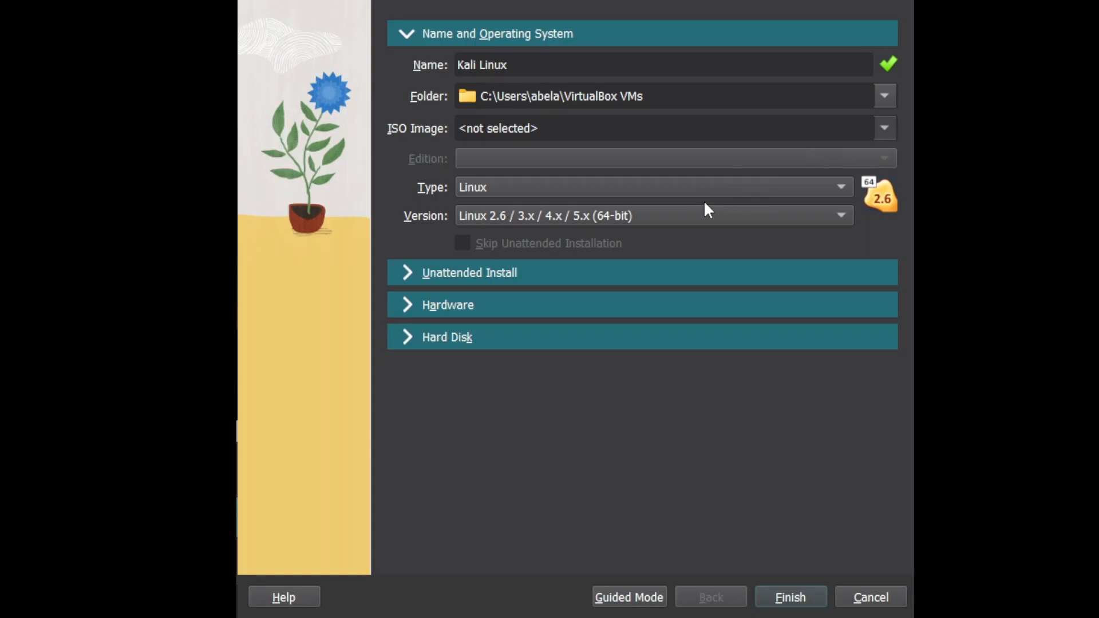
{"action": "type", "text": "C:\\Users\\abela\\Downloads\\kali-linux-2023.3-installer-amd64.iso"}
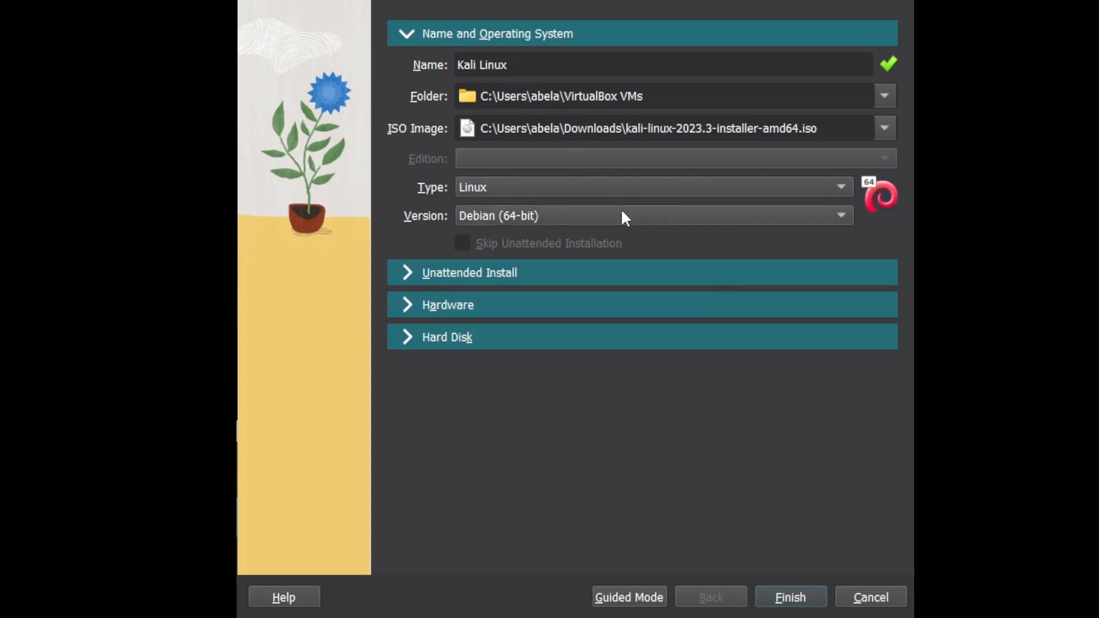
Set the VM's base memory to 5000 MB and its processors to 4
{"action": "left_click", "coordinate": [416, 310]}
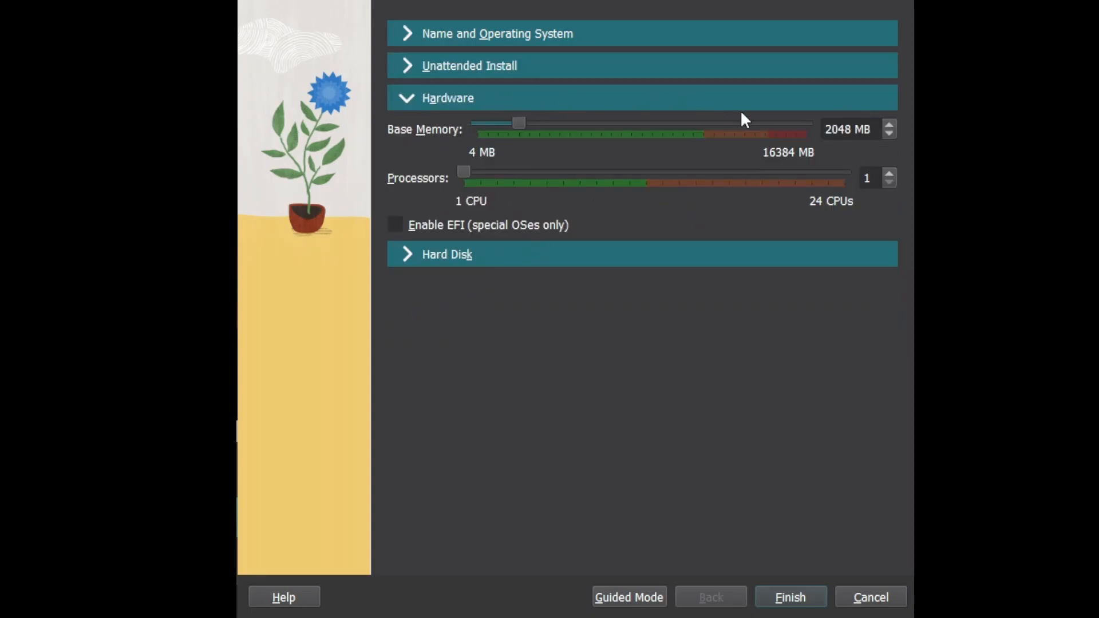
{"action": "double_click", "coordinate": [842, 130]}
{"action": "type", "text": "5000"}
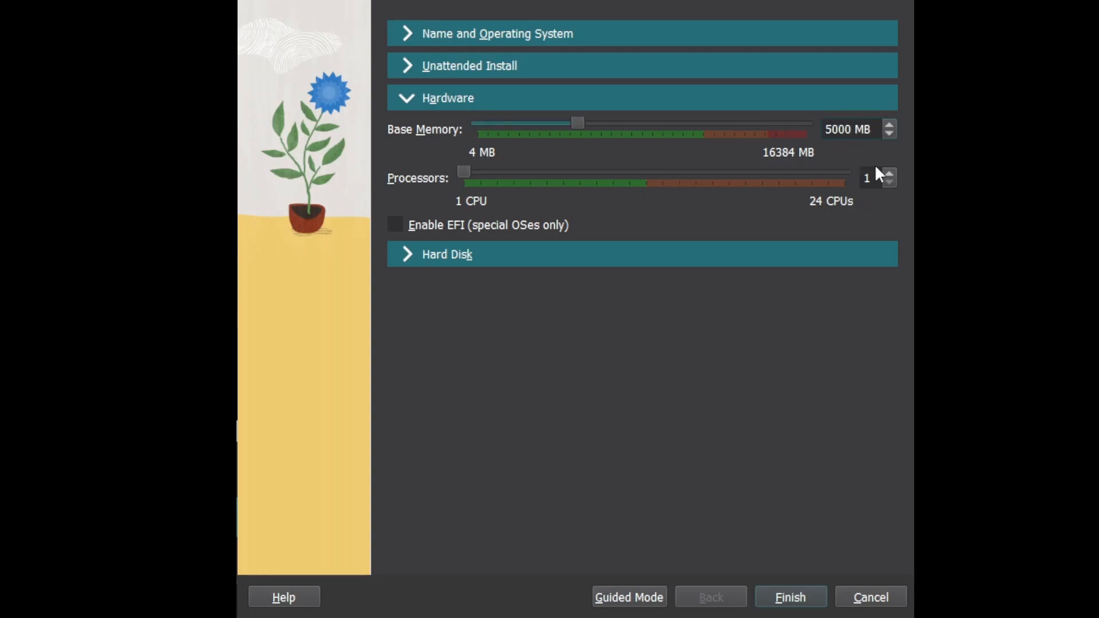
{"action": "double_click", "coordinate": [874, 177]}
{"action": "type", "text": "4"}
Set the virtual hard disk size to 80 GB and finish creating the VM
{"action": "left_click", "coordinate": [452, 254]}
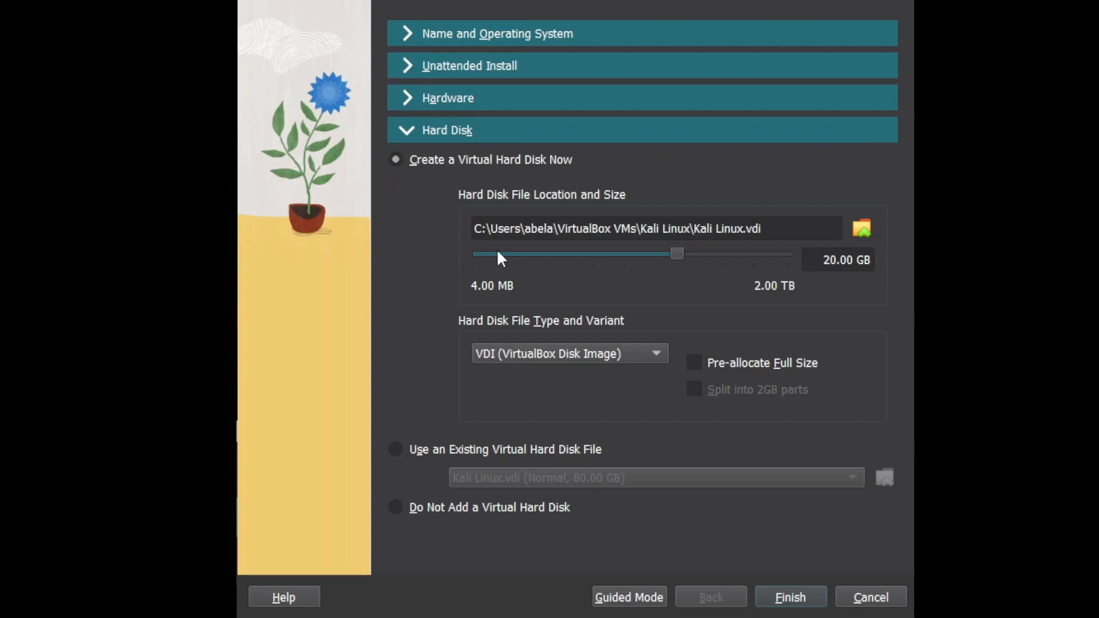
{"action": "left_click", "coordinate": [831, 261]}
{"action": "key", "text": "BackSpace"}
{"action": "type", "text": "8"}
{"action": "left_click", "coordinate": [785, 599]}
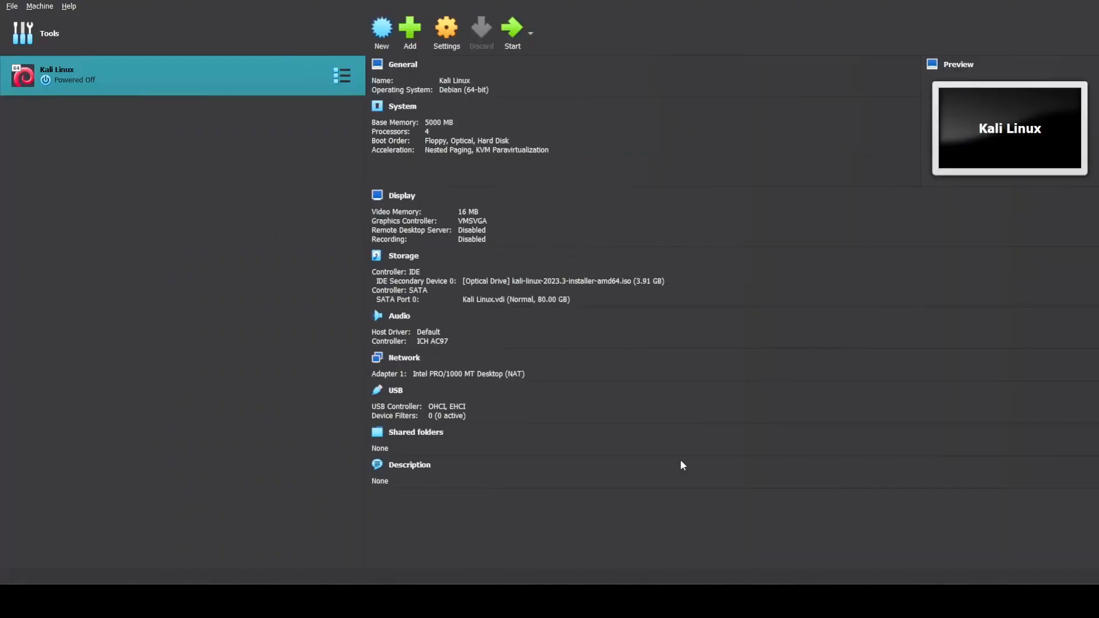
Start the Kali Linux VM, choose Graphical install, and dismiss the notification messages
{"action": "left_click", "coordinate": [517, 31]}
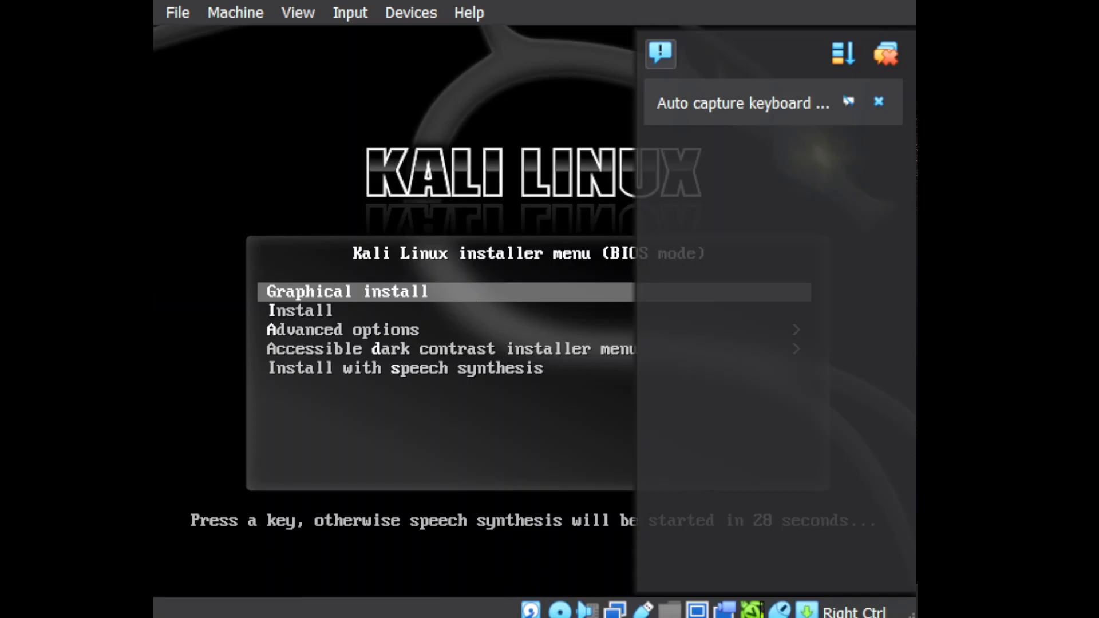
{"action": "key", "text": "Return"}
{"action": "left_click", "coordinate": [1076, 55]}
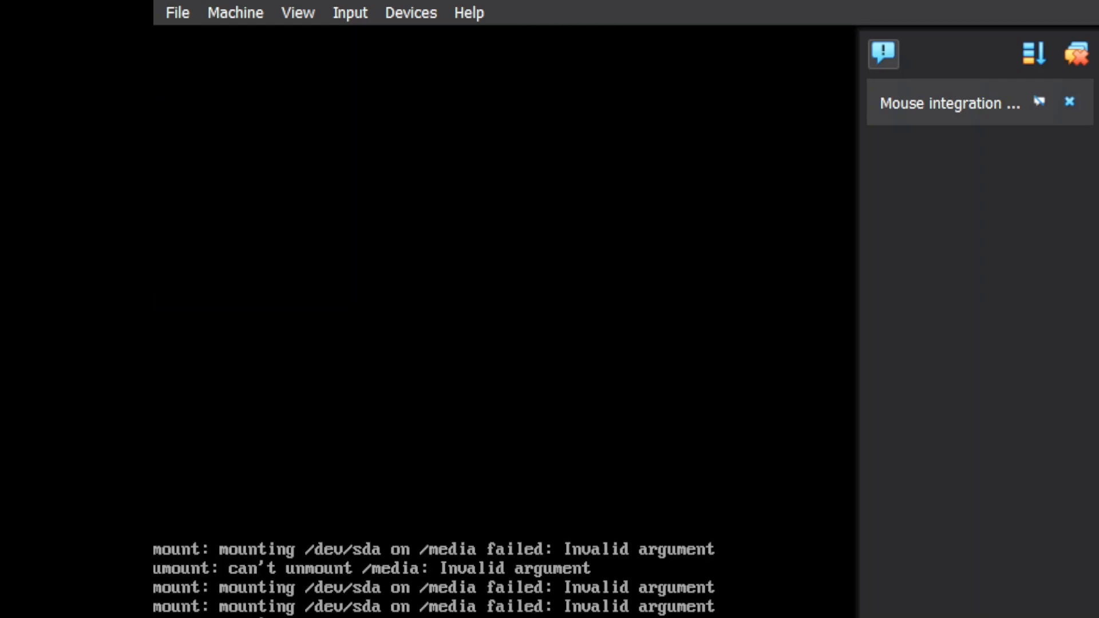
{"action": "left_click", "coordinate": [1076, 54]}
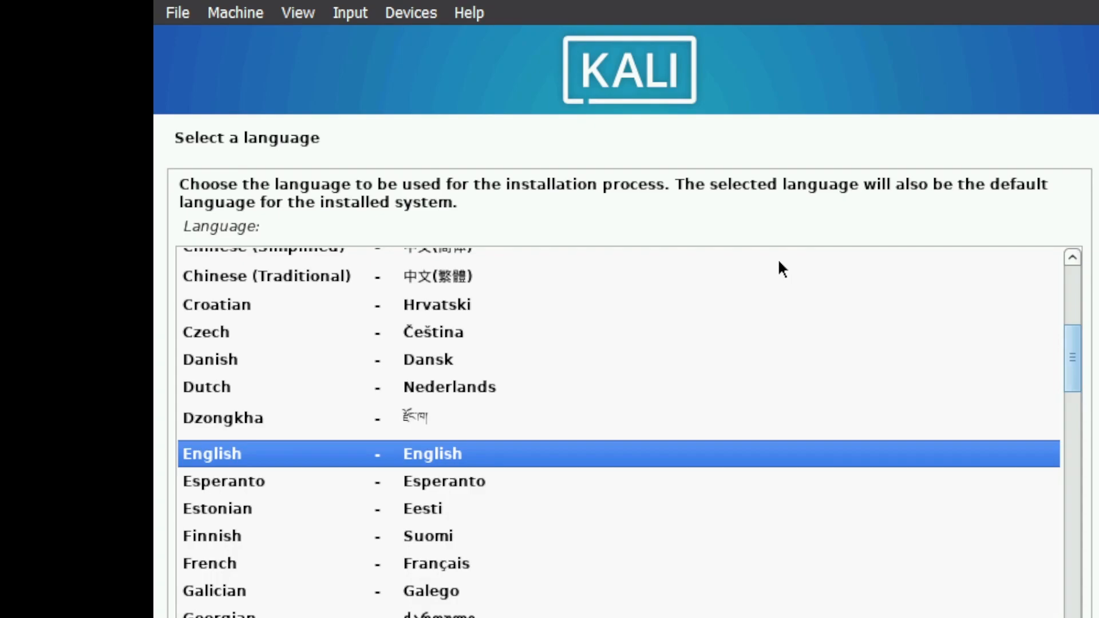
Accept the default English language, location and keyboard settings in the installer
{"action": "key", "text": "Return"}
{"action": "key", "text": "Return"}
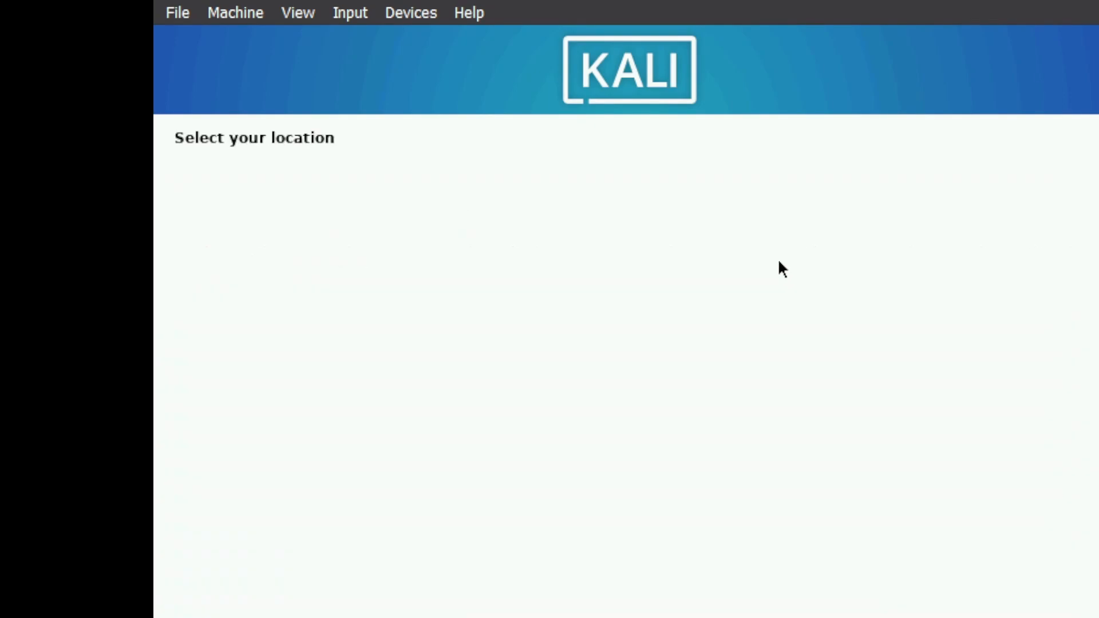
{"action": "key", "text": "Return"}
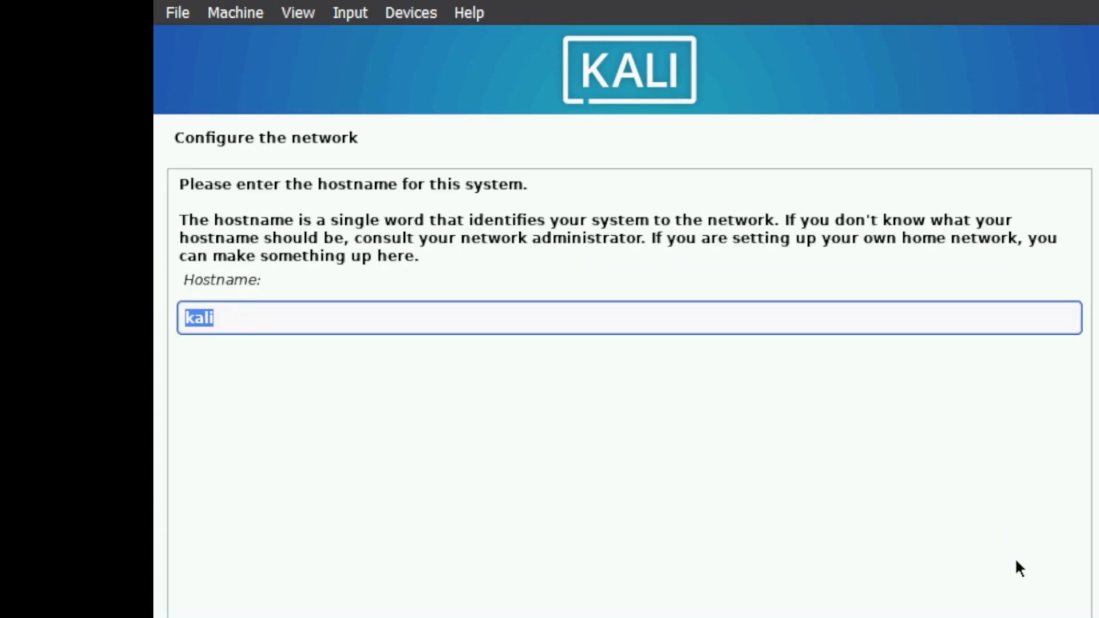
Set the system hostname to nest and leave the domain name empty
{"action": "type", "text": "nest"}
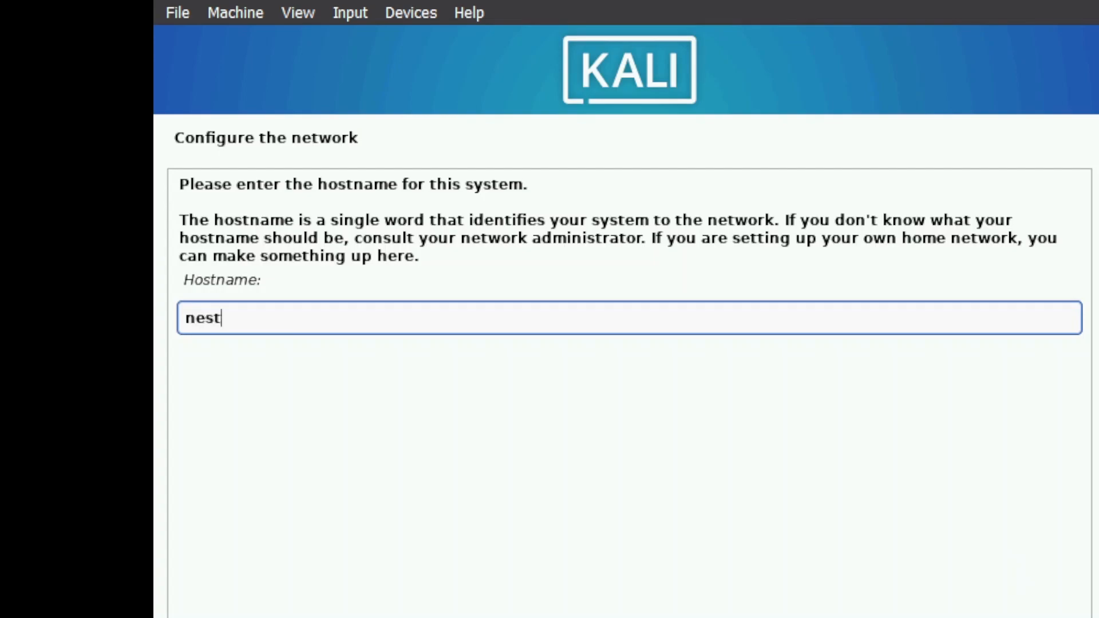
{"action": "key", "text": "Return"}
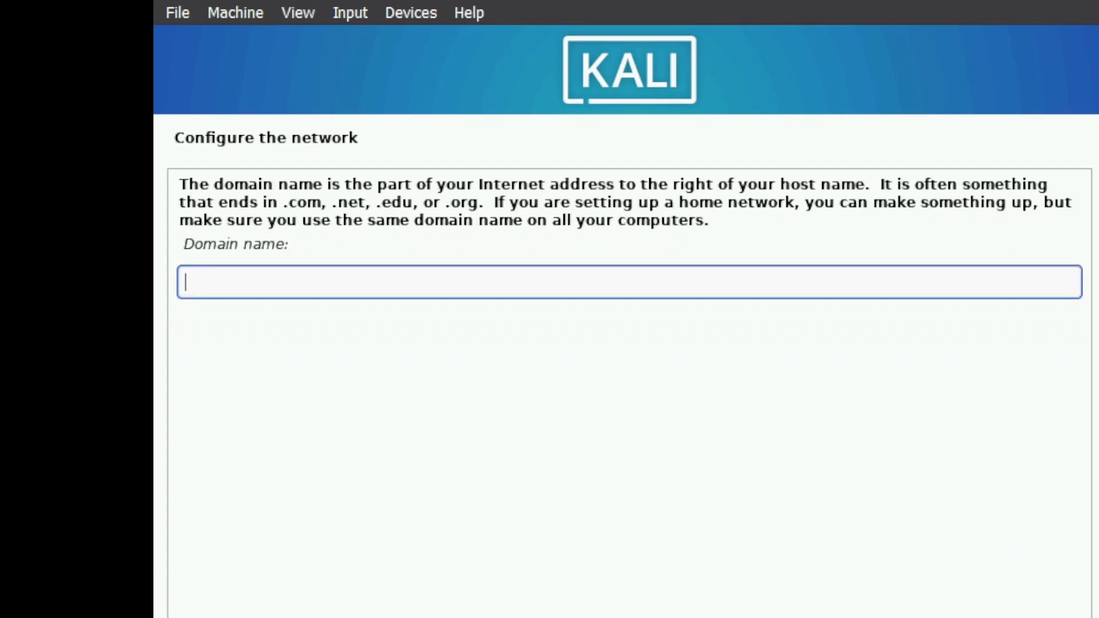
{"action": "key", "text": "Return"}
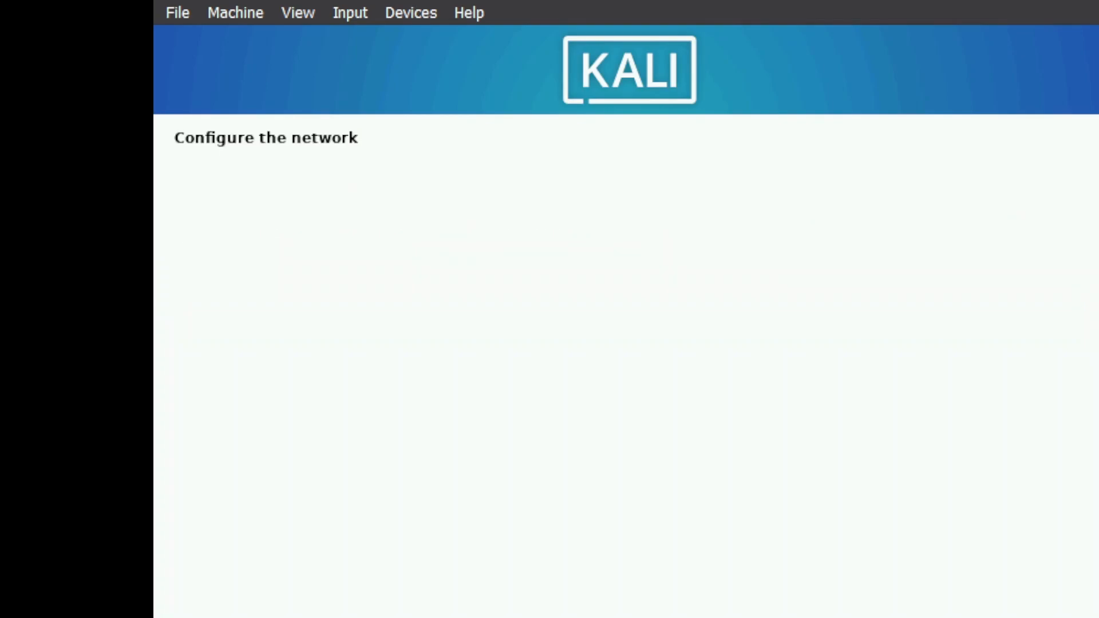
Enter the full name for the new user and accept the matching suggested username
{"action": "type", "text": "bl"}
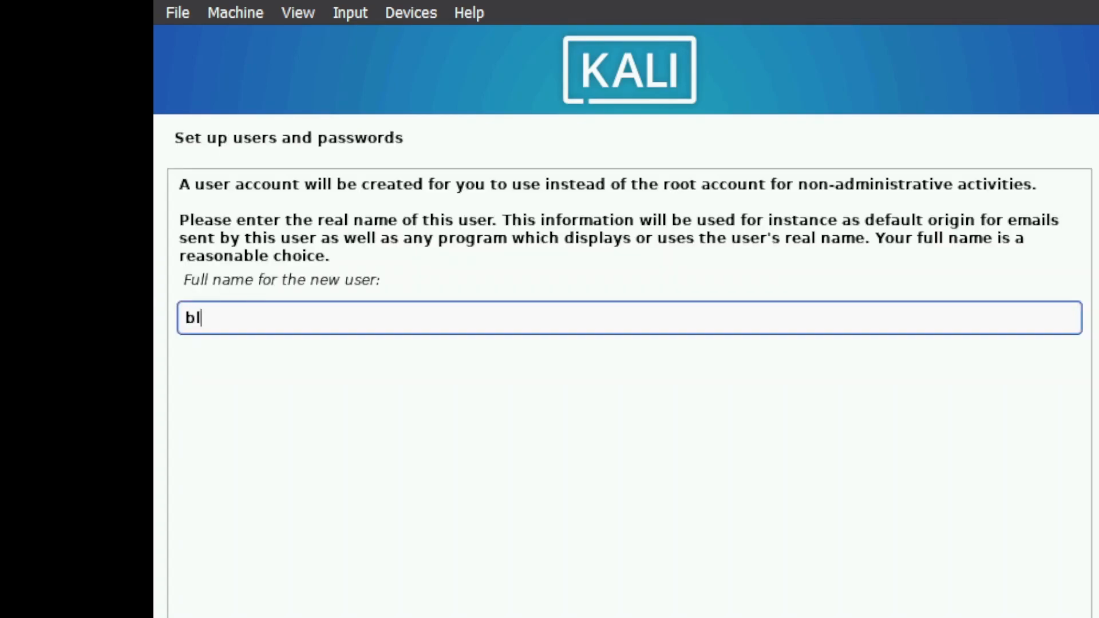
{"action": "type", "text": "ackbird"}
{"action": "key", "text": "Return"}
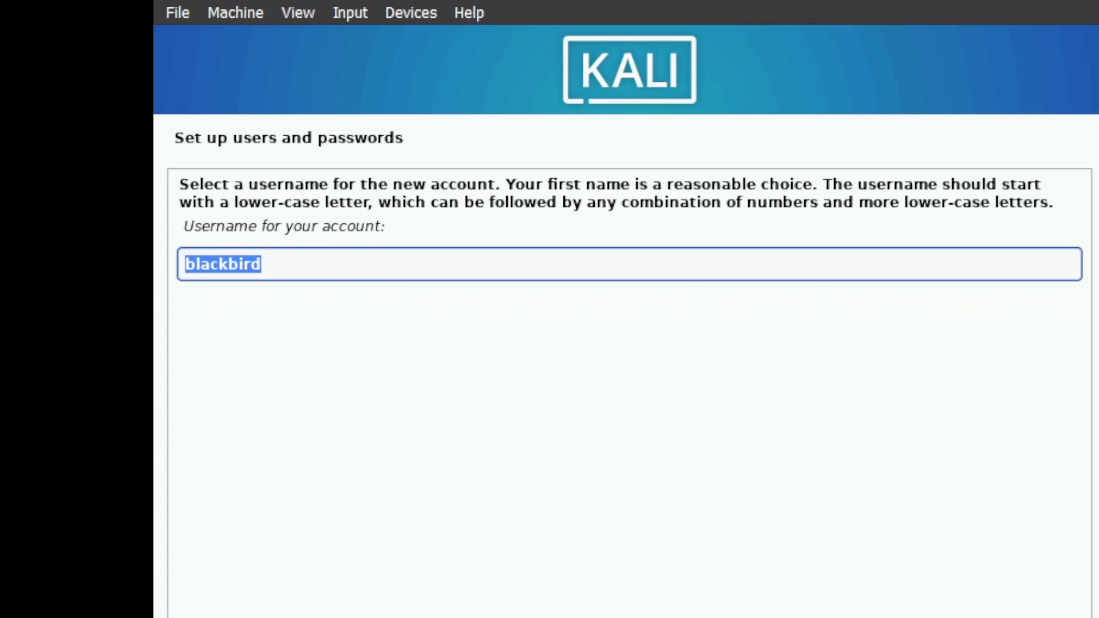
{"action": "key", "text": "Return"}
Enter and re-enter the password for the new user account and continue
{"action": "type", "text": "password"}
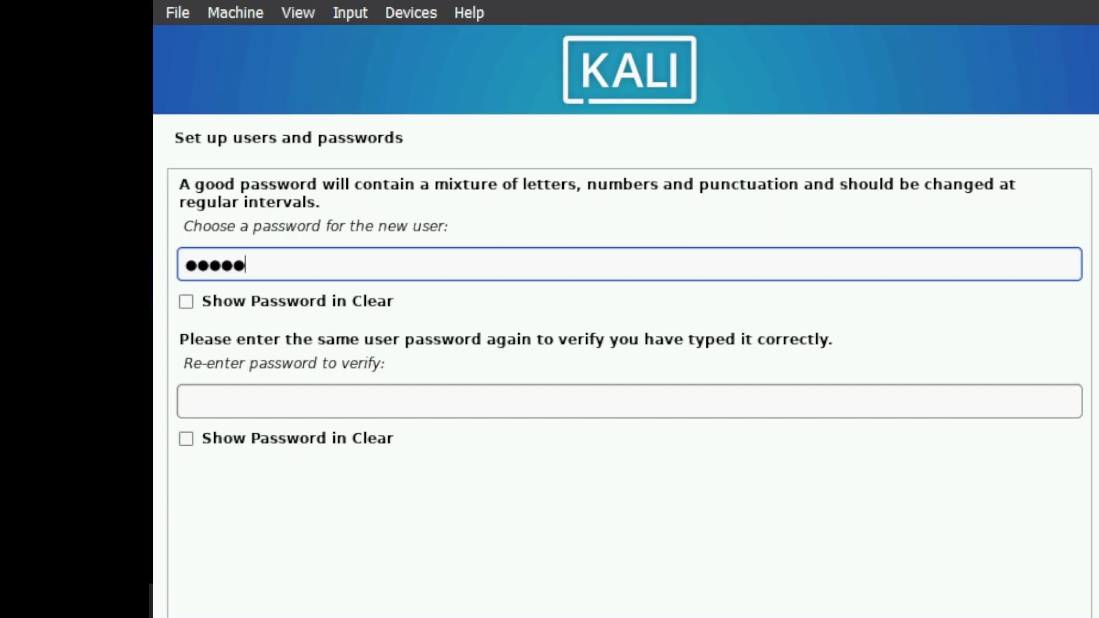
{"action": "type", "text": "123456"}
{"action": "key", "text": "Tab"}
{"action": "key", "text": "Tab"}
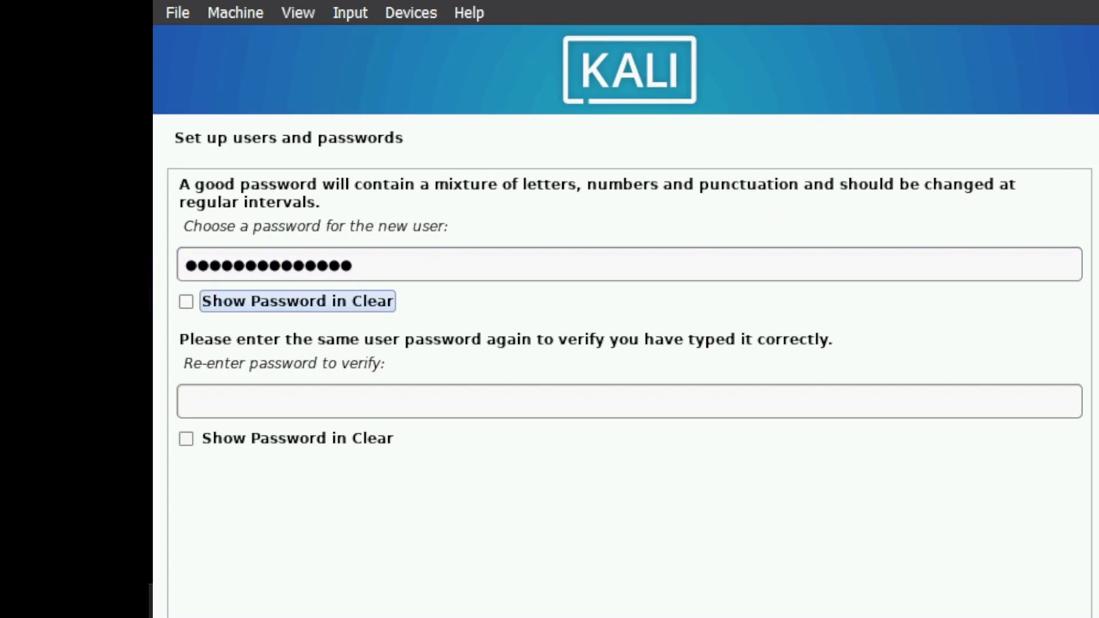
{"action": "type", "text": "password1234"}
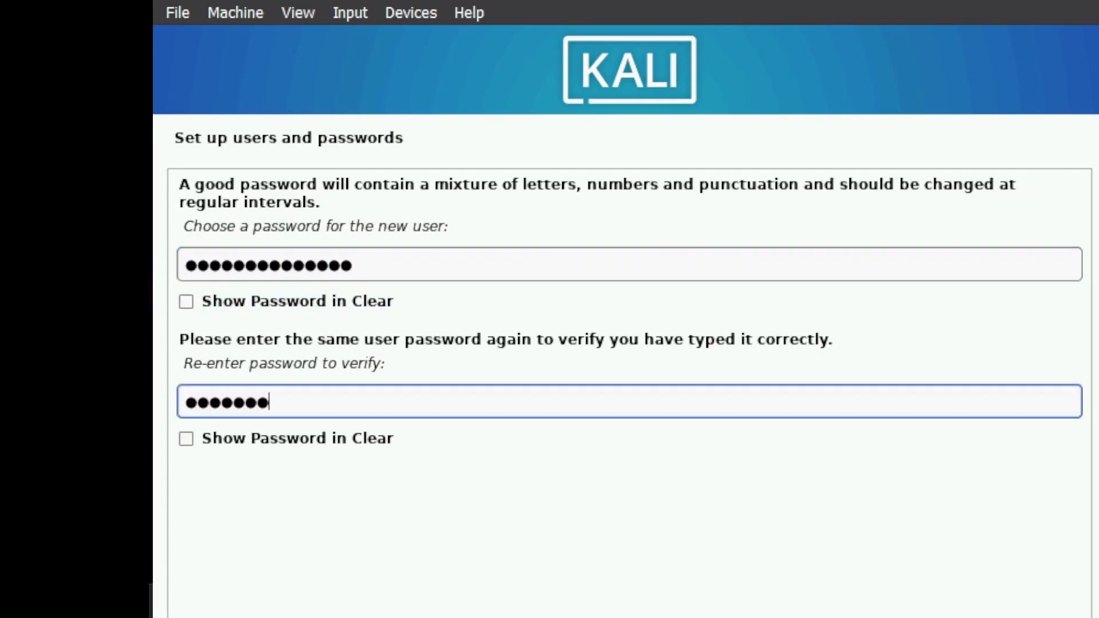
{"action": "type", "text": "56"}
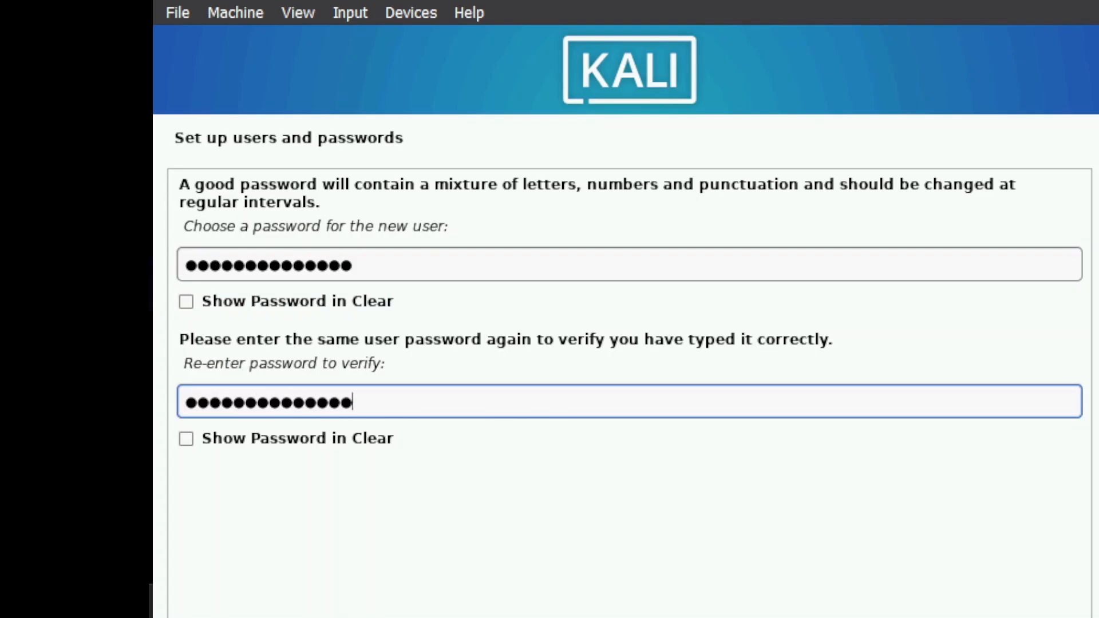
{"action": "key", "text": "Return"}
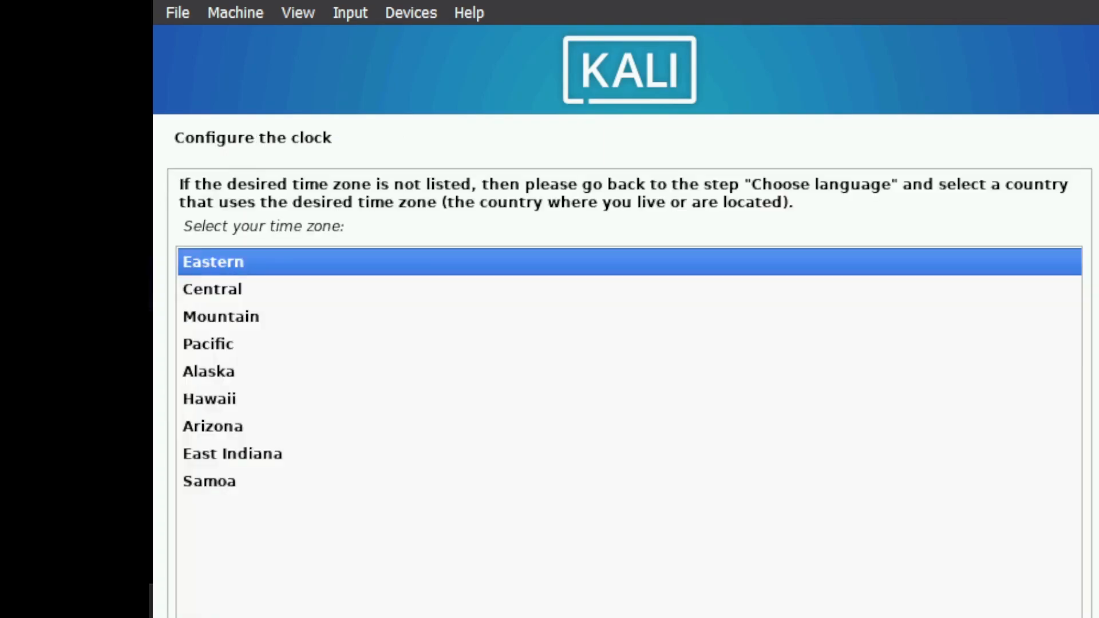
Select the Pacific time zone for the clock
{"action": "key", "text": "Down"}
{"action": "key", "text": "Down"}
{"action": "key", "text": "Down"}
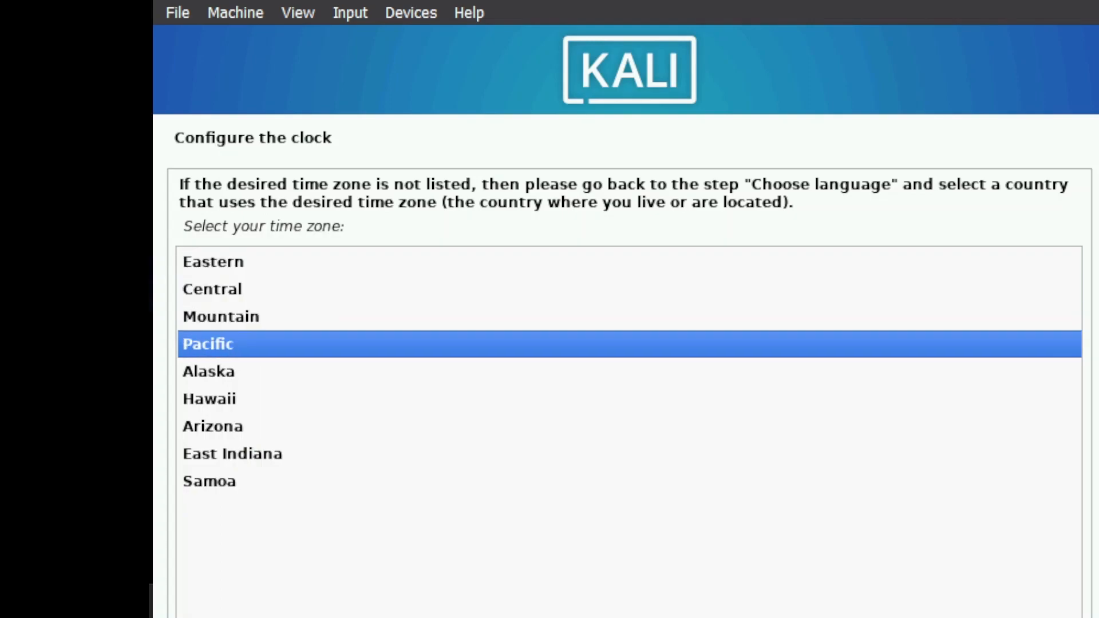
{"action": "key", "text": "Return"}
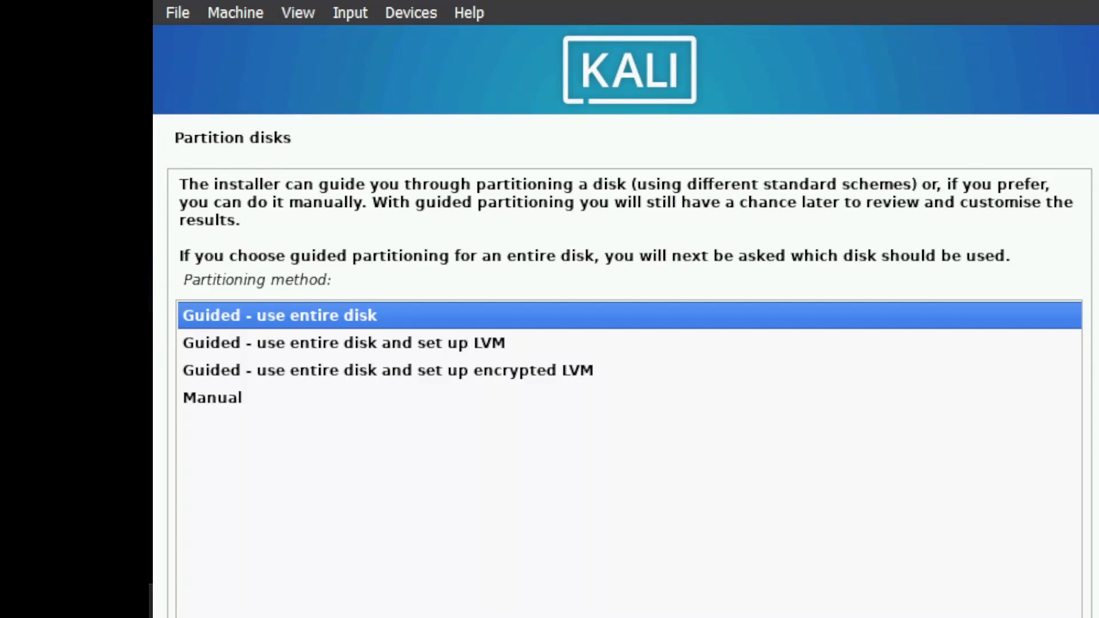
Partition the VBOX hard disk with guided encrypted LVM, all files in one partition, and write the changes
{"action": "key", "text": "Down"}
{"action": "key", "text": "Down"}
{"action": "key", "text": "Return"}
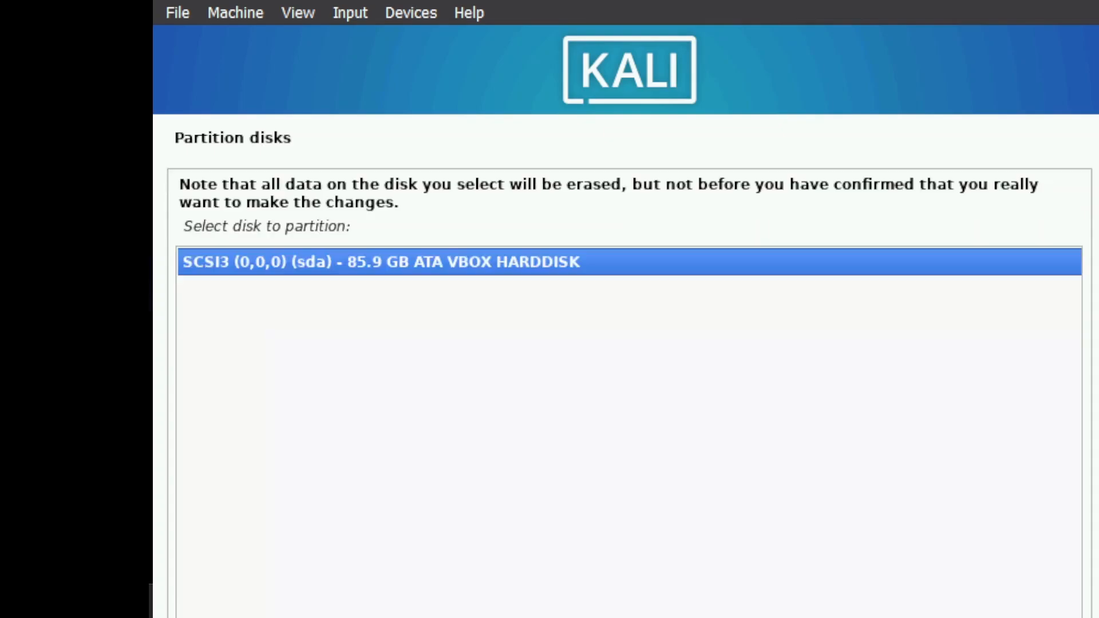
{"action": "key", "text": "Return"}
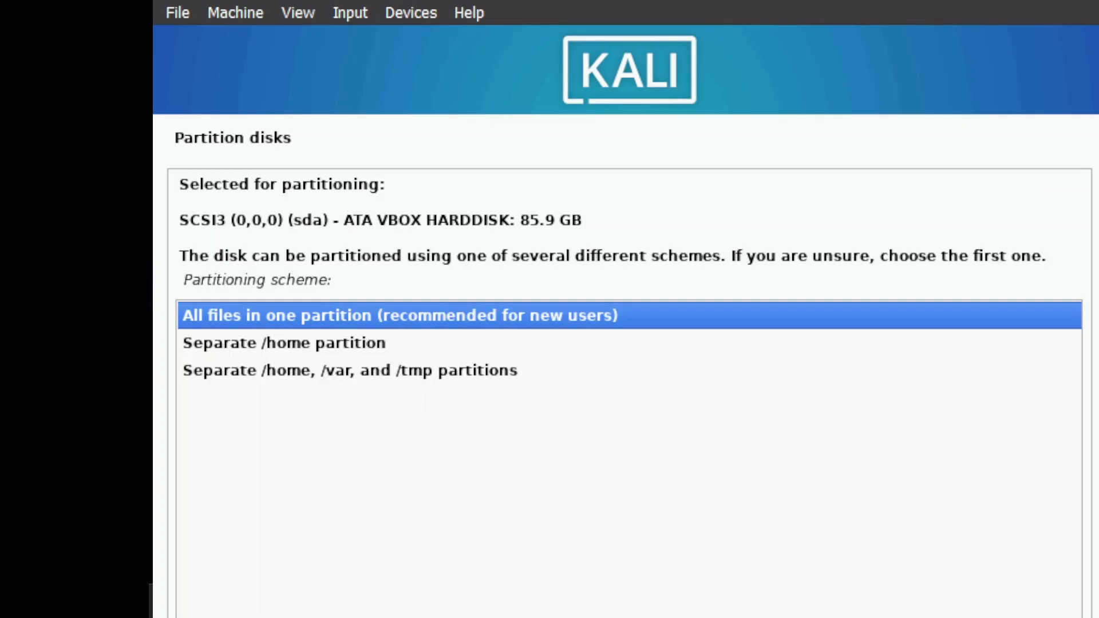
{"action": "key", "text": "Return"}
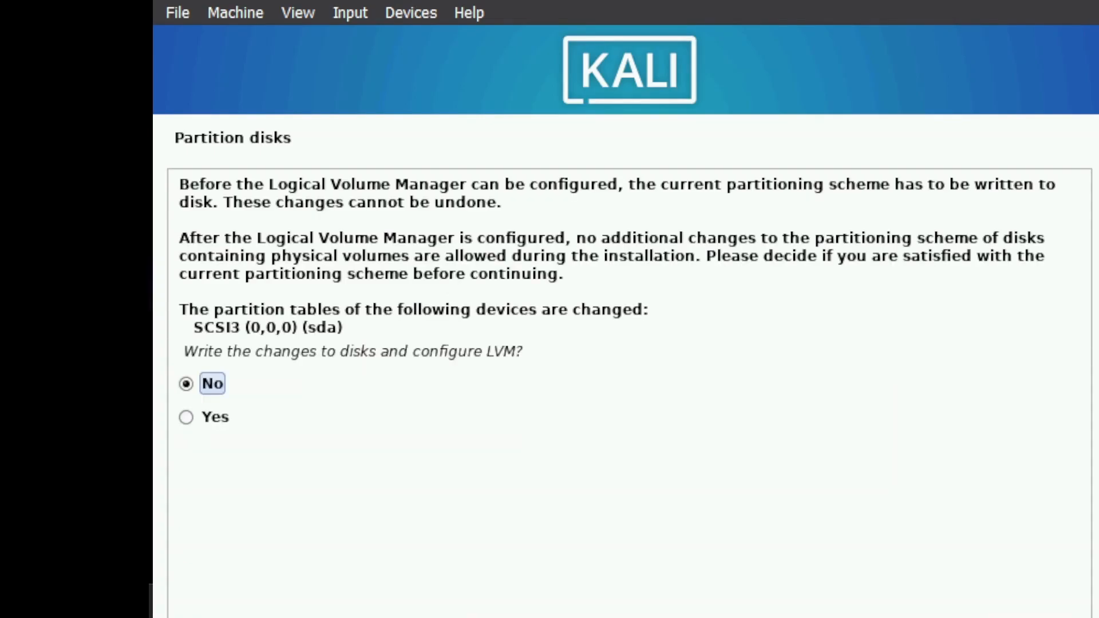
{"action": "key", "text": "Down"}
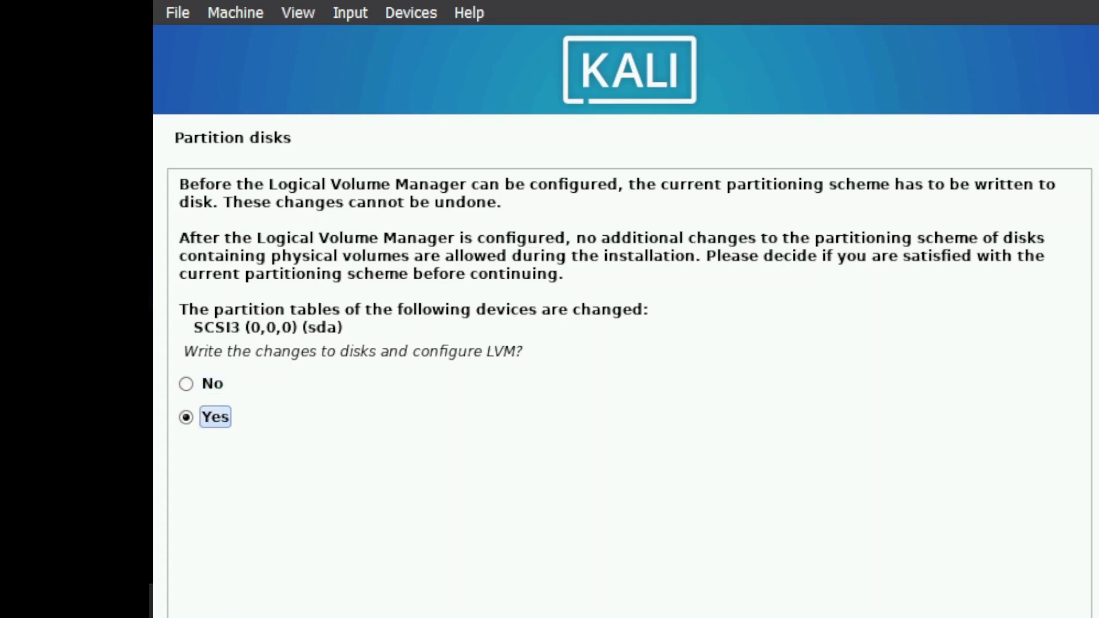
{"action": "key", "text": "Return"}
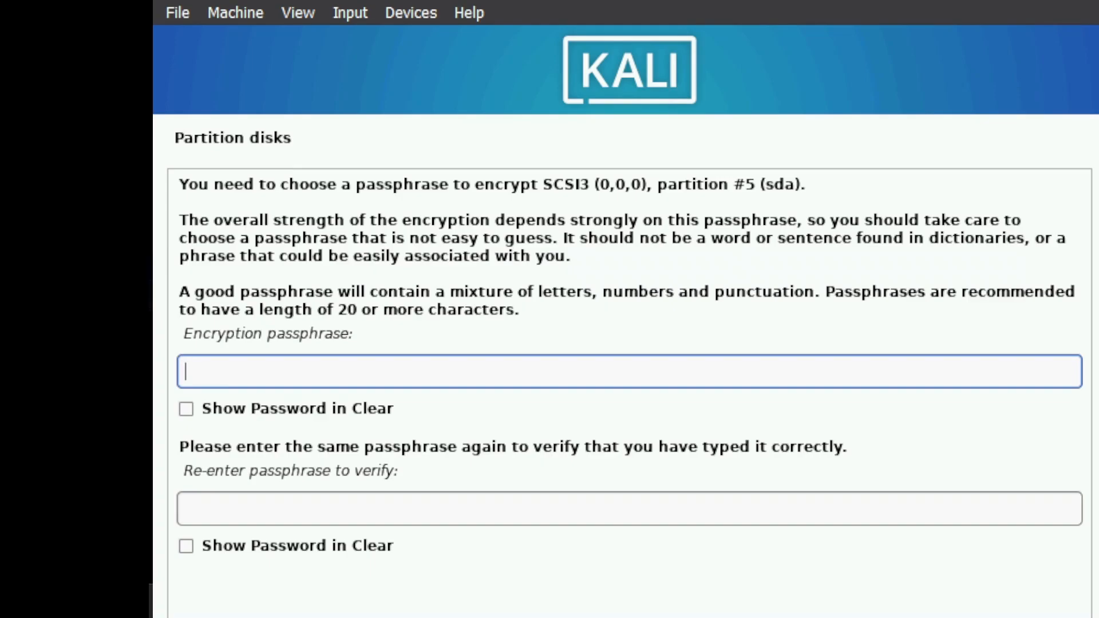
Enter and re-enter the disk encryption passphrase and continue
{"action": "type", "text": "kalilinux12345678901234"}
{"action": "key", "text": "Tab"}
{"action": "key", "text": "Tab"}
{"action": "type", "text": "kalilinu"}
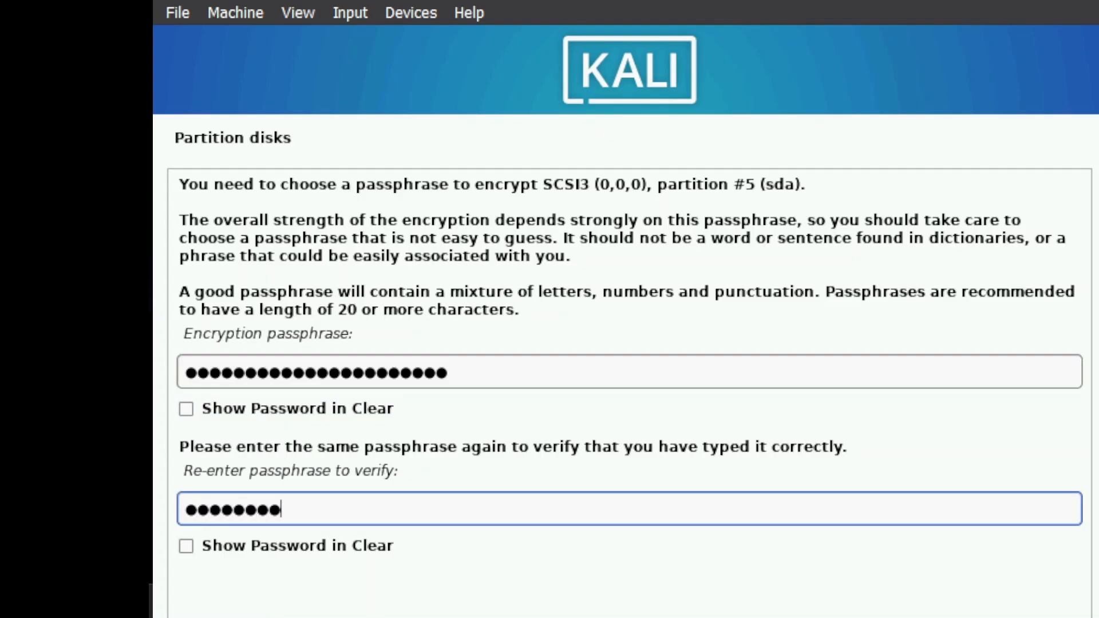
{"action": "type", "text": "x12345678901234"}
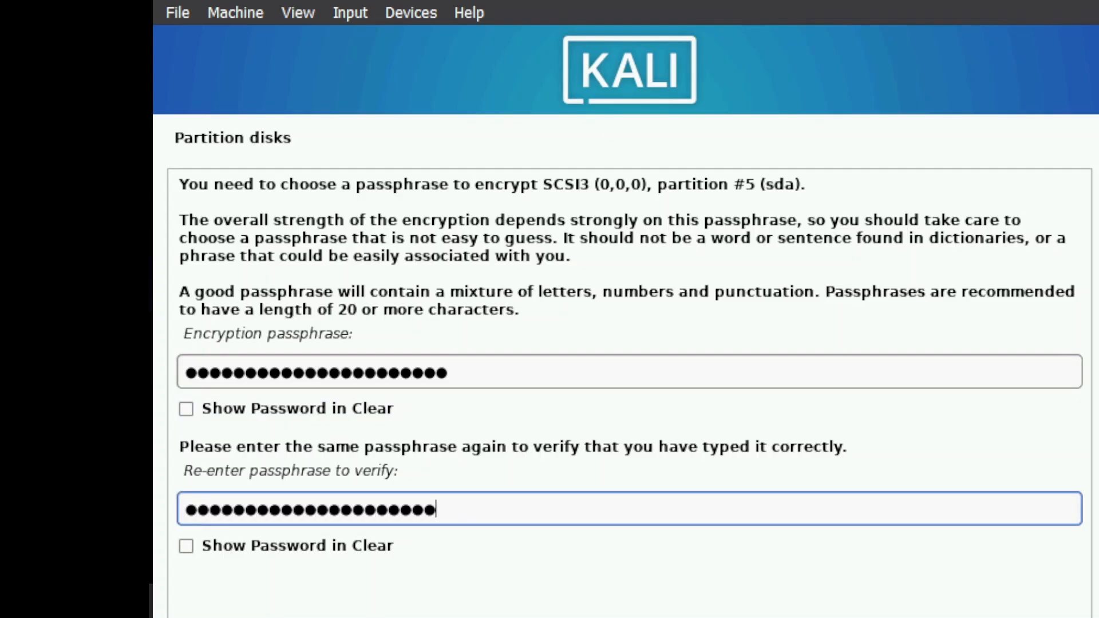
{"action": "key", "text": "Tab"}
{"action": "key", "text": "Tab"}
{"action": "key", "text": "Return"}
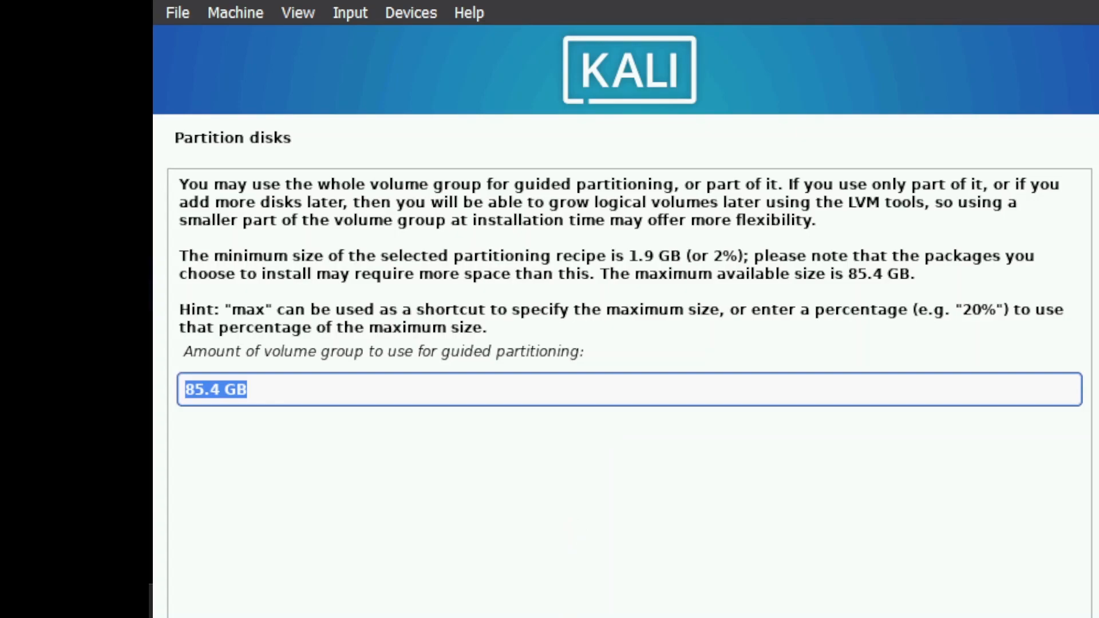
Use the full 85.4 GB volume group for guided partitioning and confirm writing the changes to disk
{"action": "key", "text": "Return"}
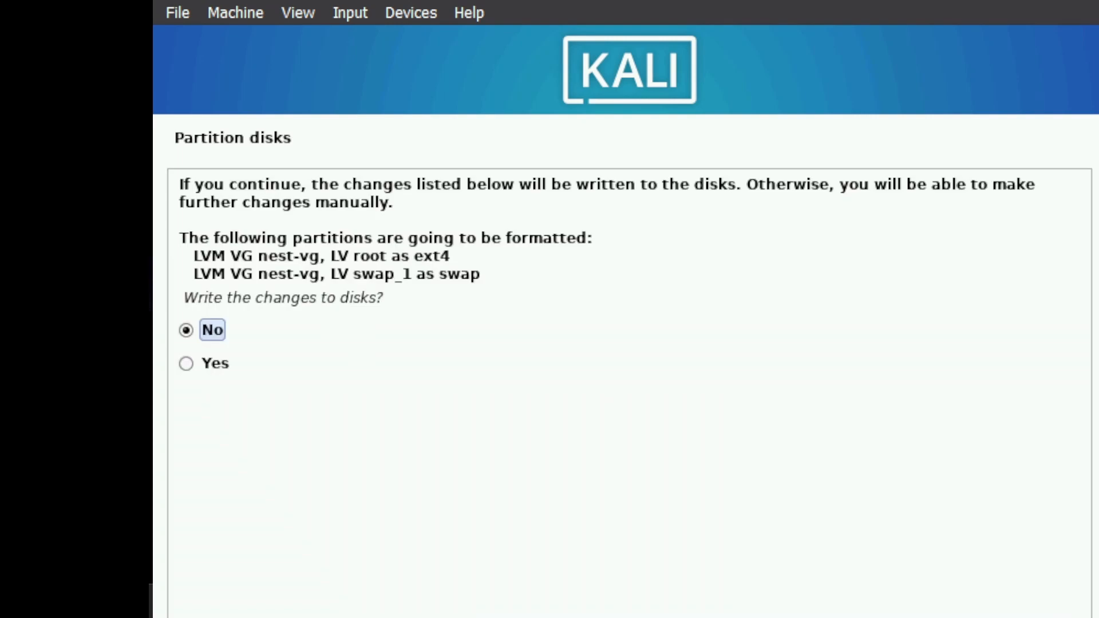
{"action": "left_click", "coordinate": [215, 363]}
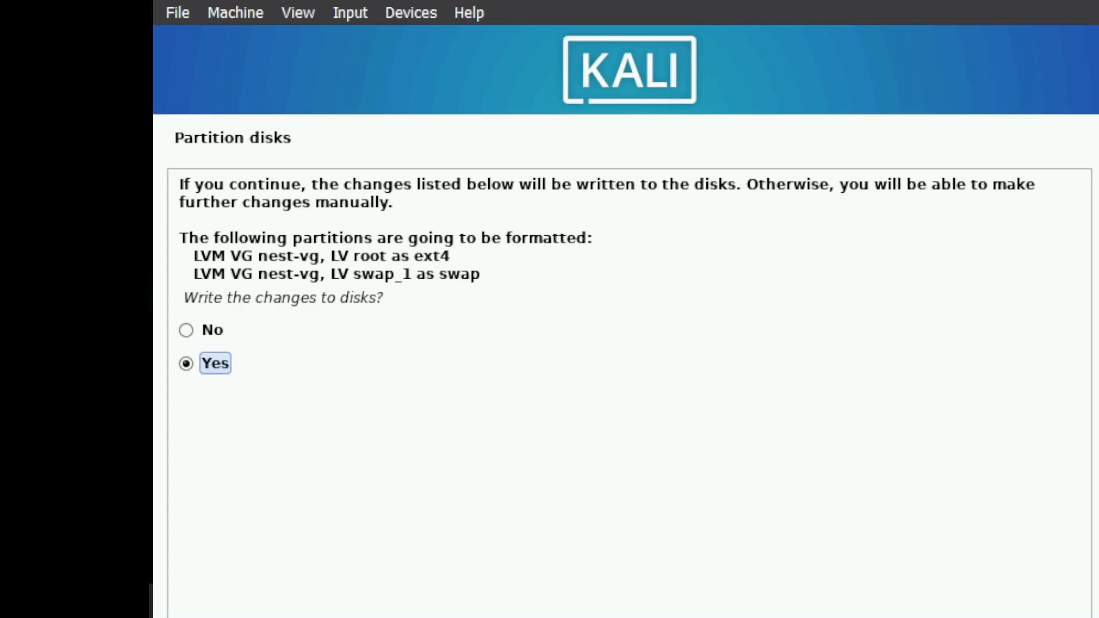
{"action": "key", "text": "Return"}
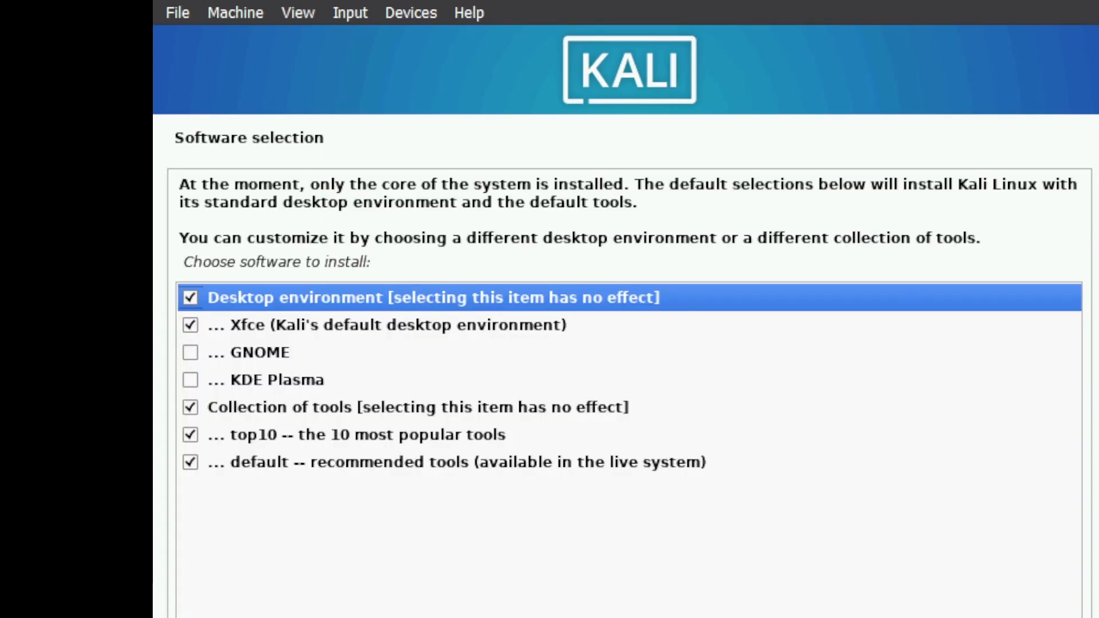
Keep the default software selection with Xfce, top10 and default tools, and continue
{"action": "key", "text": "Down"}
{"action": "key", "text": "Down"}
{"action": "key", "text": "Down"}
{"action": "key", "text": "Down"}
{"action": "key", "text": "Down"}
{"action": "key", "text": "Down"}
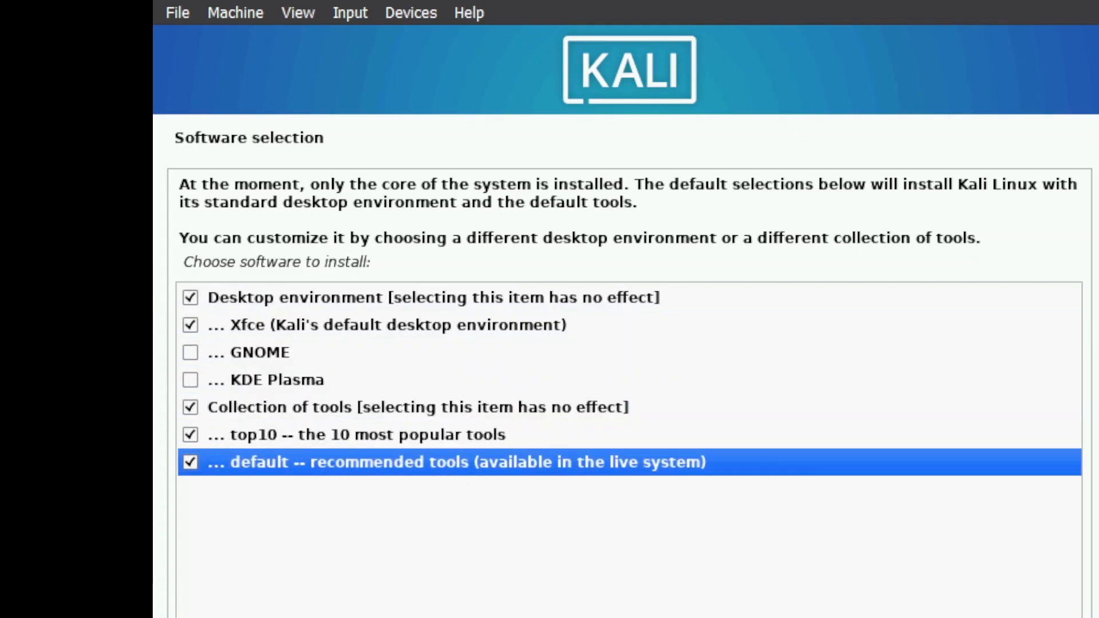
{"action": "key", "text": "Return"}
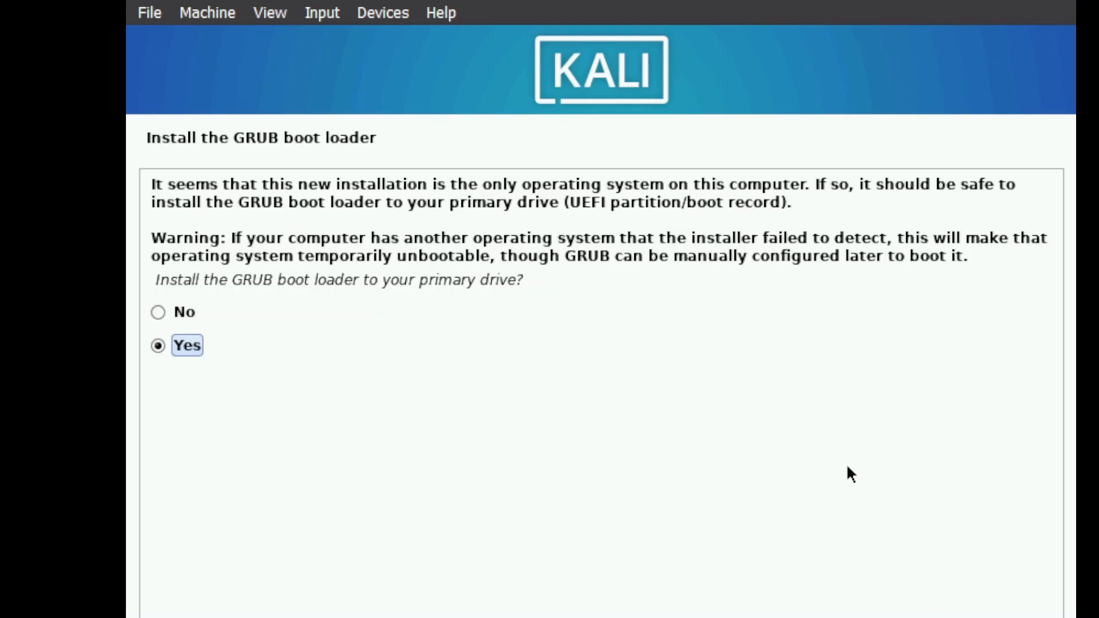
Install the GRUB boot loader to the primary drive /dev/sda
{"action": "key", "text": "Return"}
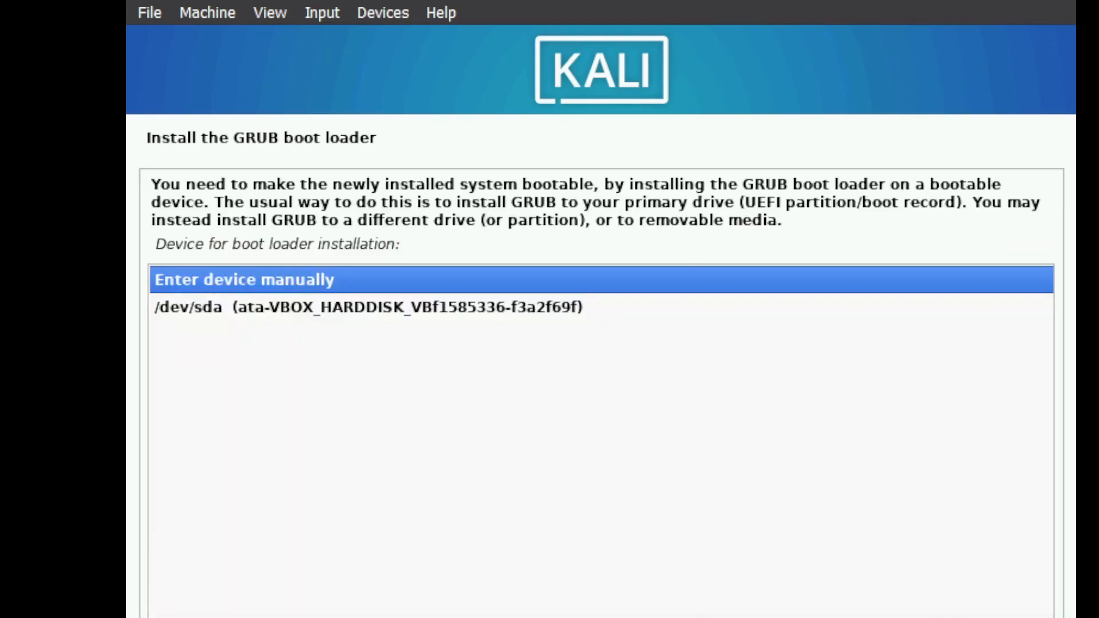
{"action": "key", "text": "Down"}
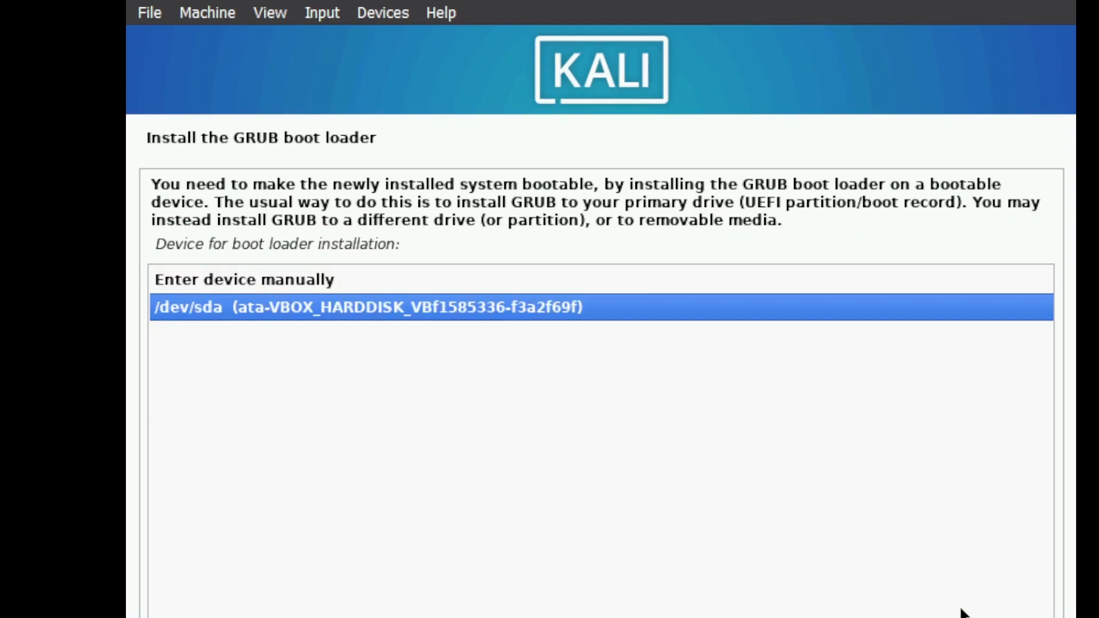
{"action": "key", "text": "Return"}
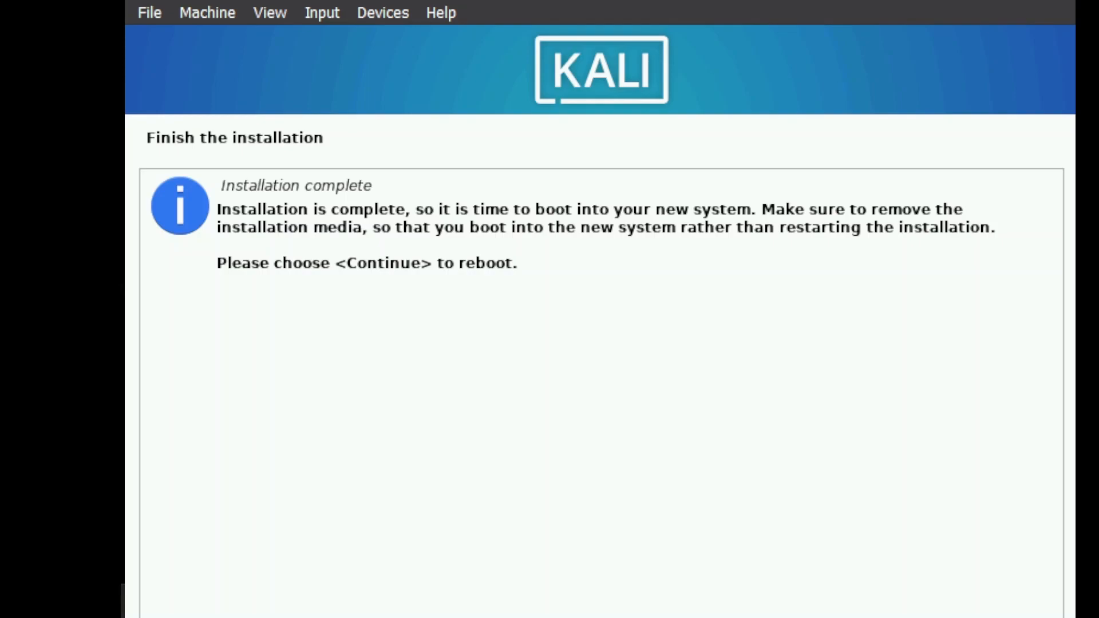
Finish the installation, reboot, and boot into Kali GNU/Linux
{"action": "key", "text": "Return"}
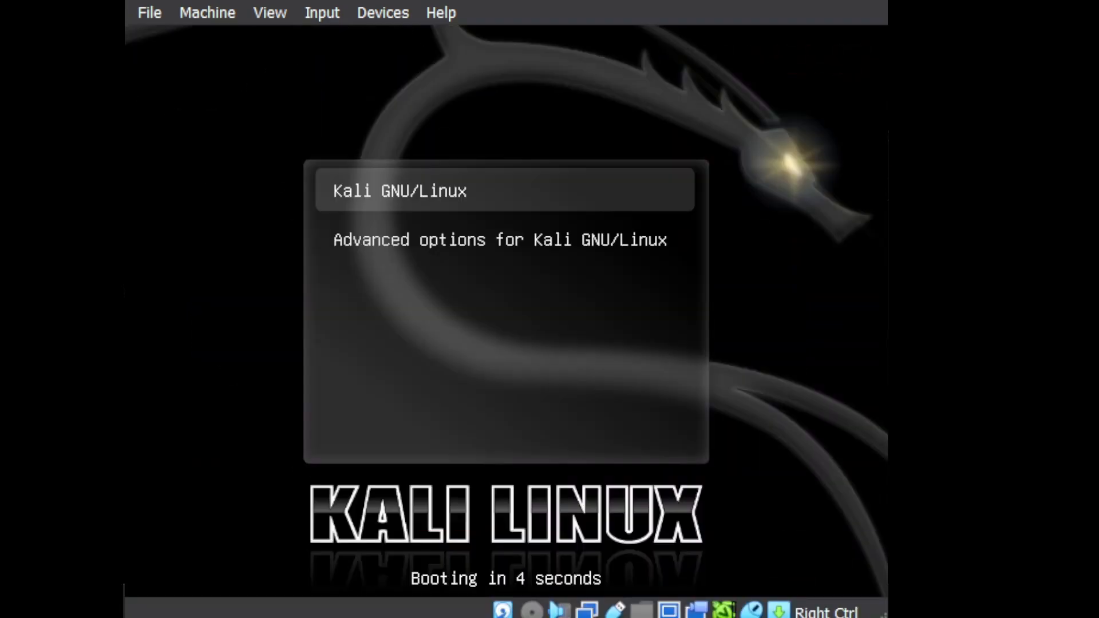
{"action": "key", "text": "Return"}
{"action": "key", "text": "Return"}
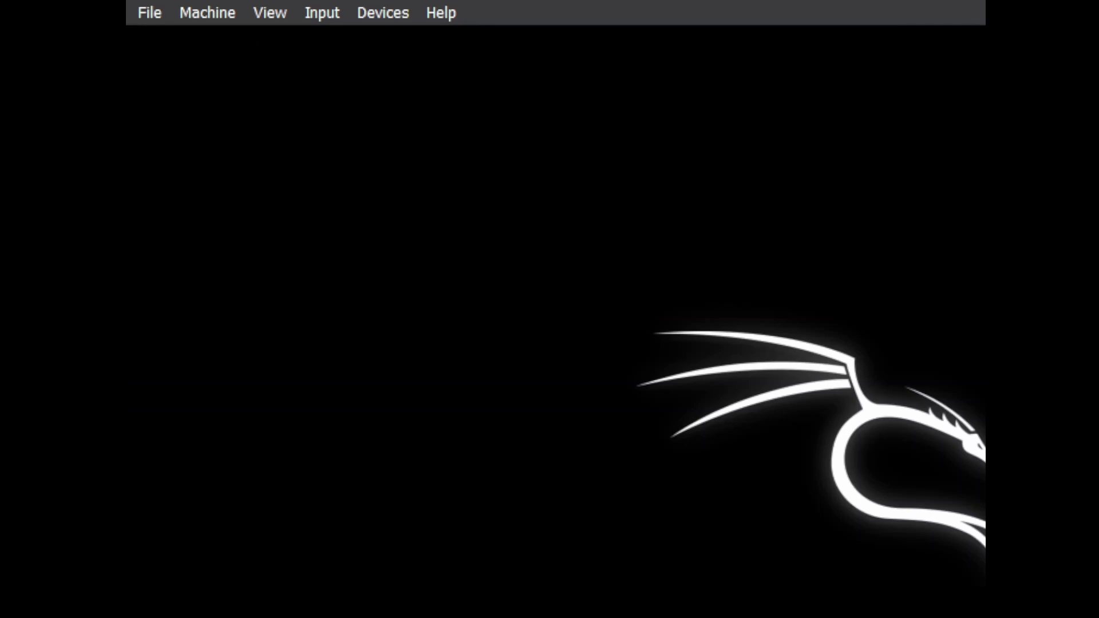
Unlock the encrypted disk sda5_crypt with the encryption passphrase
{"action": "type", "text": "*********"}
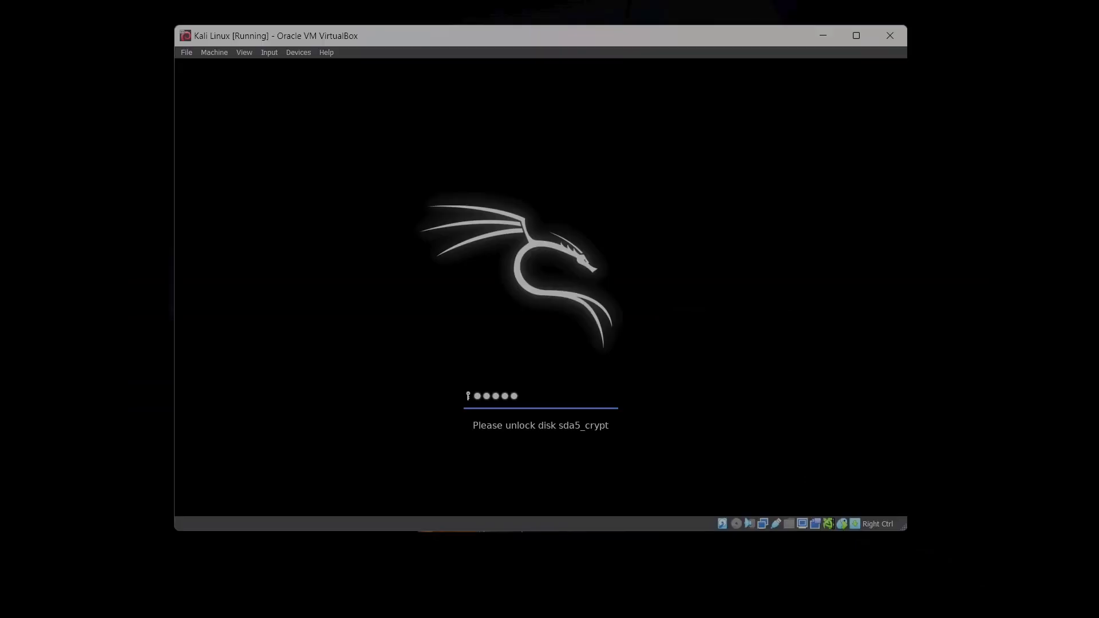
{"action": "type", "text": "*******"}
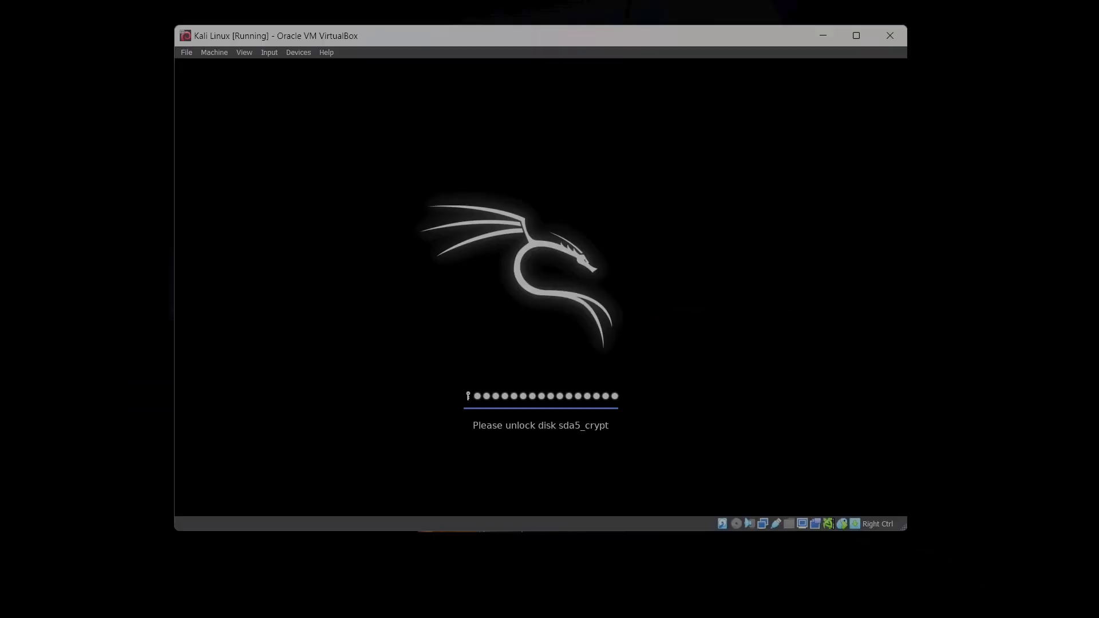
{"action": "key", "text": "Return"}
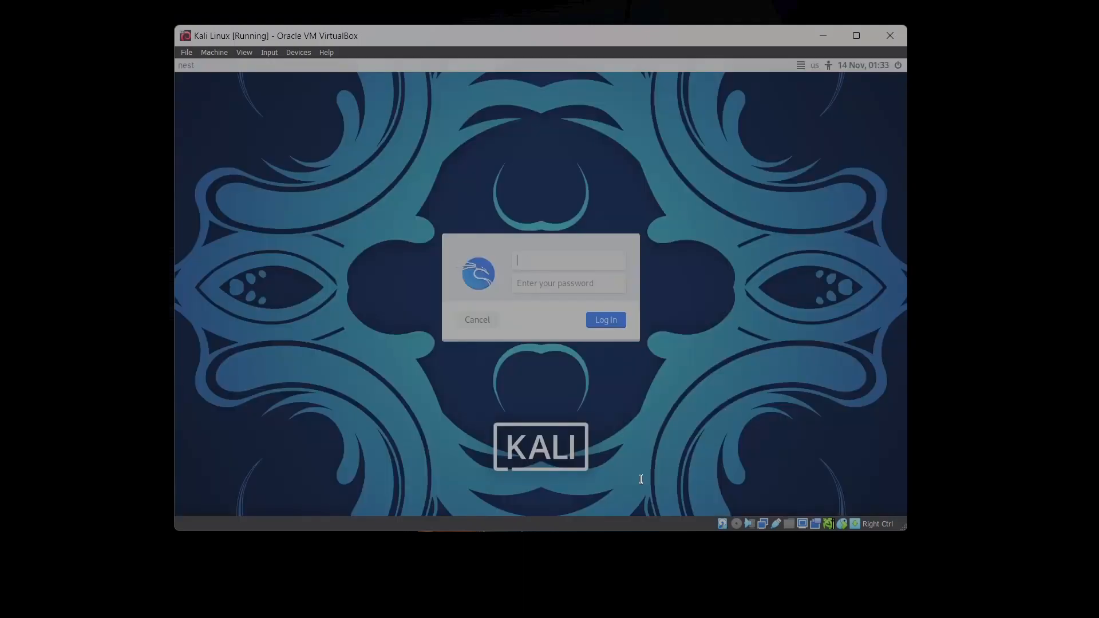
Log in to the desktop with the new user's username and password
{"action": "type", "text": "blackbird"}
{"action": "key", "text": "Tab"}
{"action": "type", "text": "••••••••••••••"}
{"action": "key", "text": "Return"}
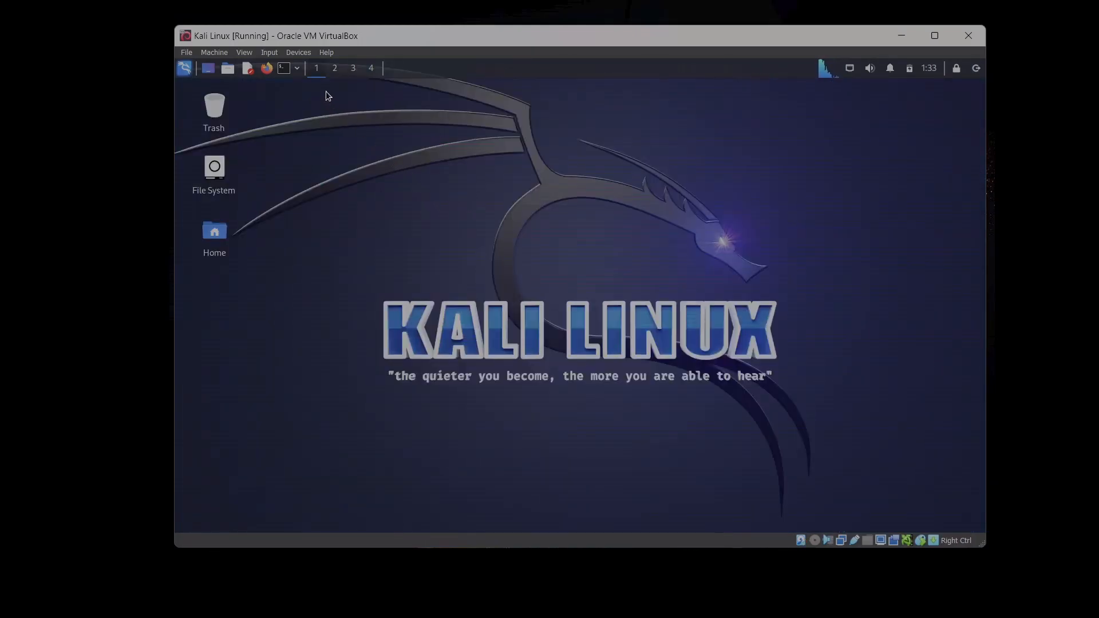
Open a terminal on the desktop
{"action": "right_click", "coordinate": [425, 230]}
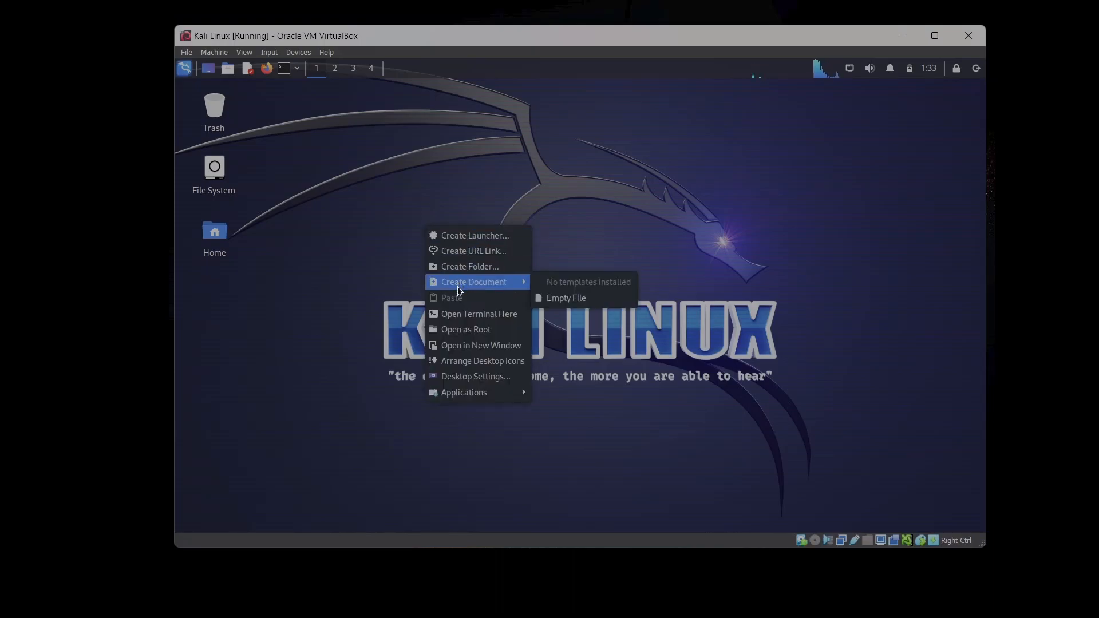
{"action": "left_click", "coordinate": [468, 319]}
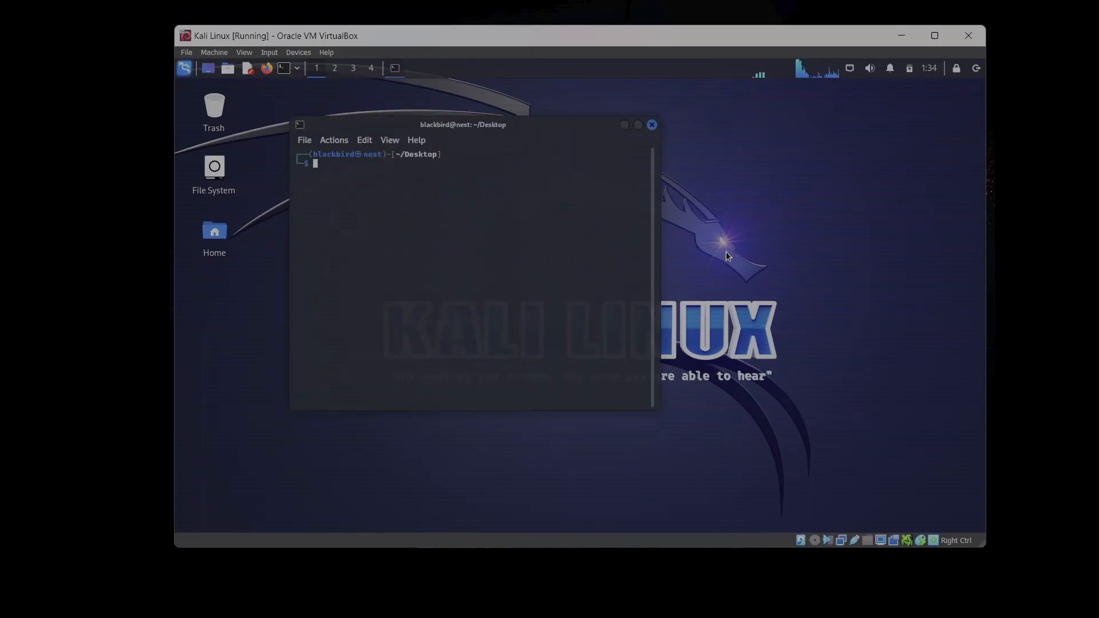
Ping google.com in the terminal to test the network connection, then stop the ping
{"action": "type", "text": "ping goog"}
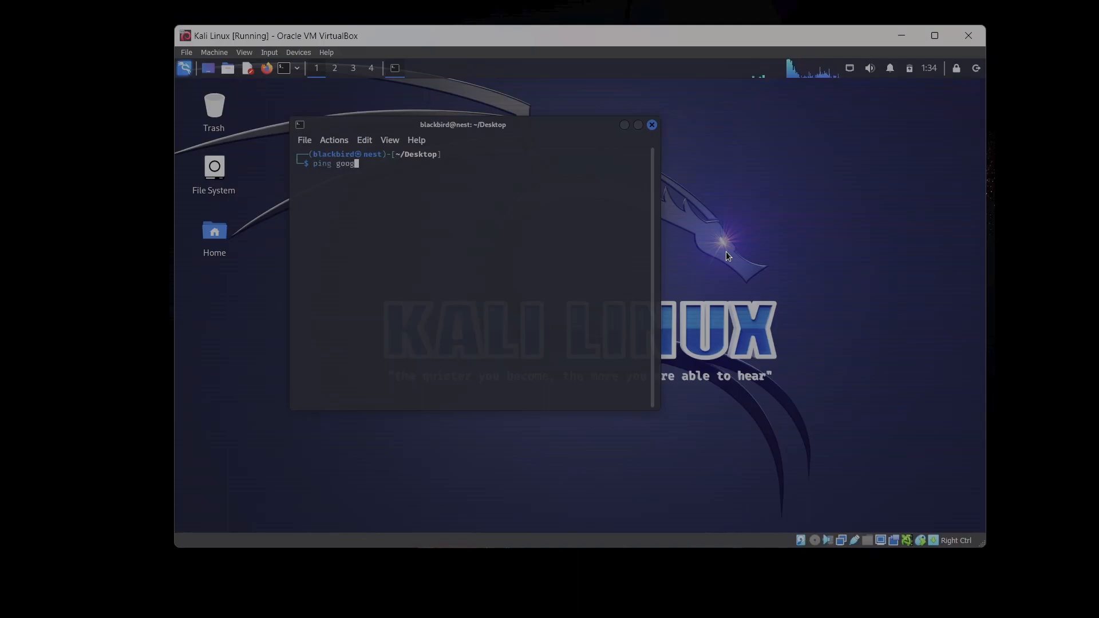
{"action": "type", "text": "le.com"}
{"action": "key", "text": "Return"}
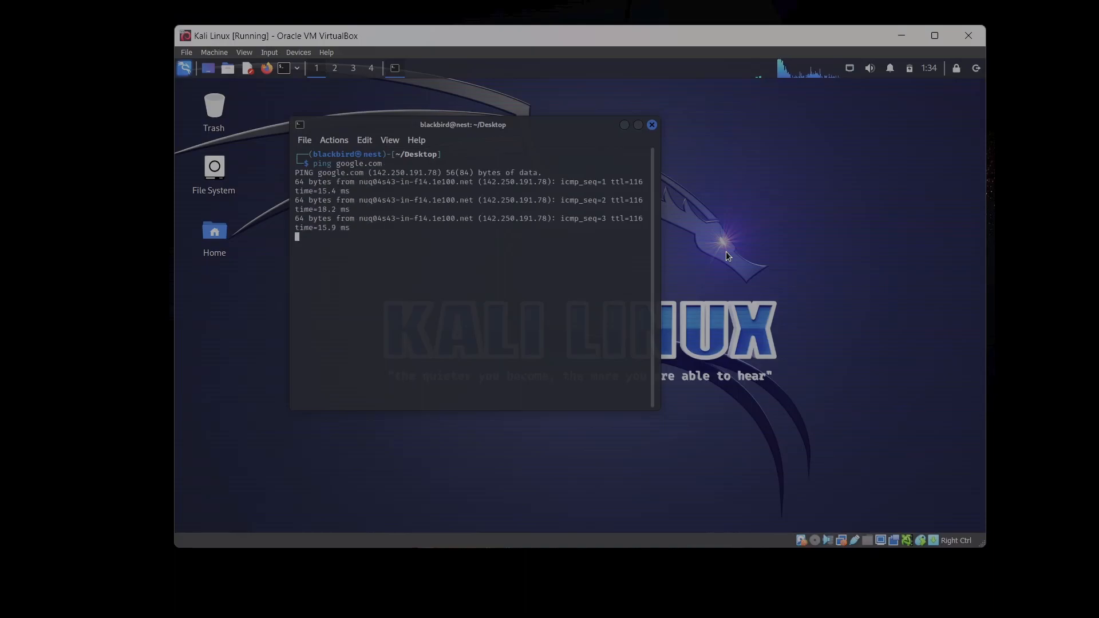
{"action": "key", "text": "ctrl+c"}
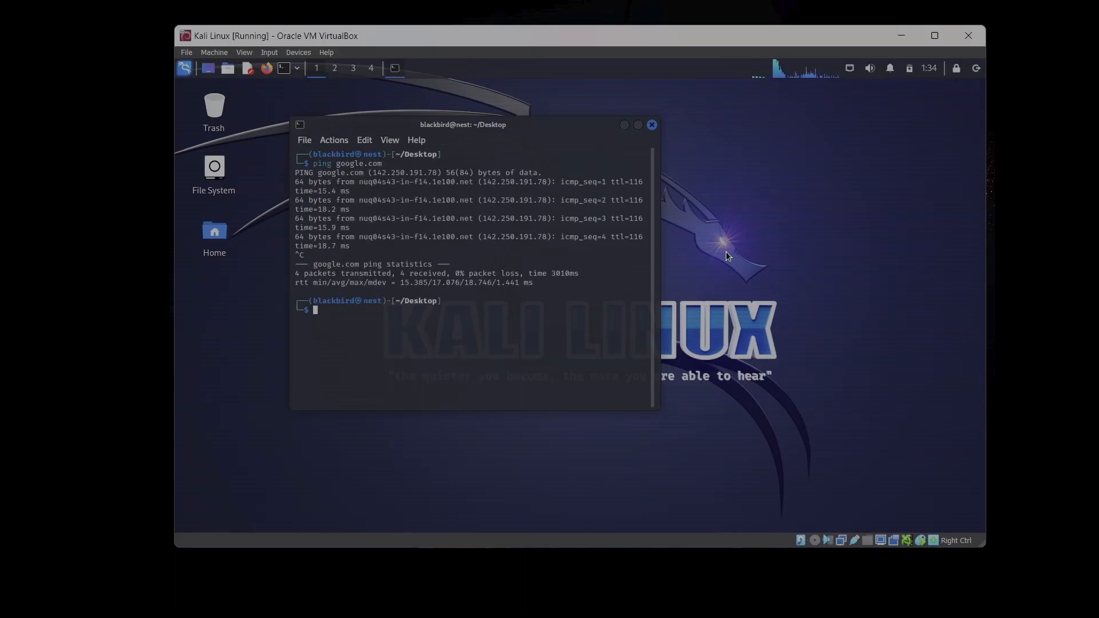